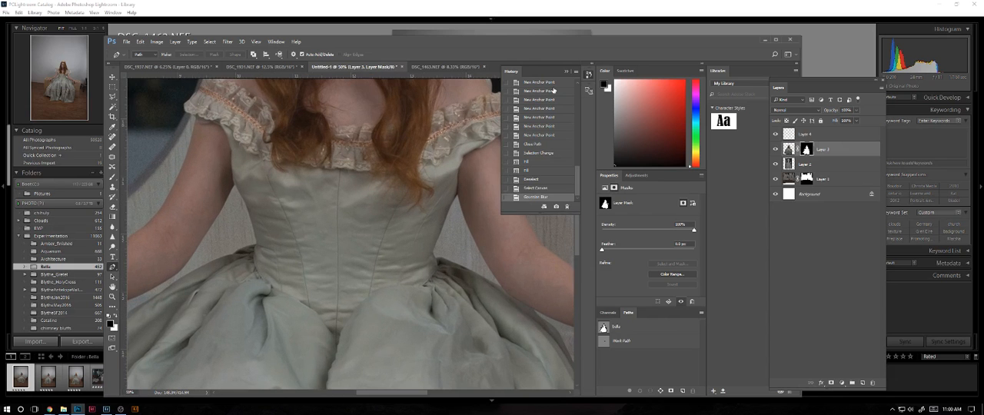
key("ctrl+plus")
key("ctrl+plus")
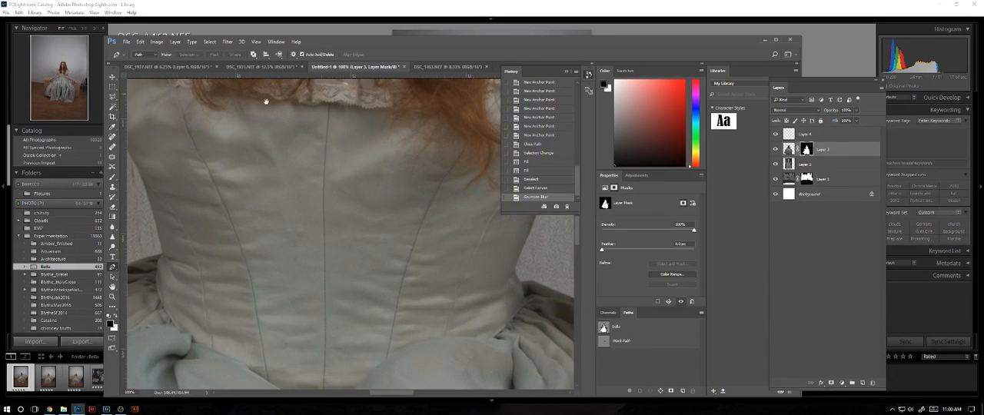
Examine the masked girl's dress, face and hair edges up close, and check the whole castle composite.
left_click_drag(266, 101, 307, 286)
key("ctrl+minus")
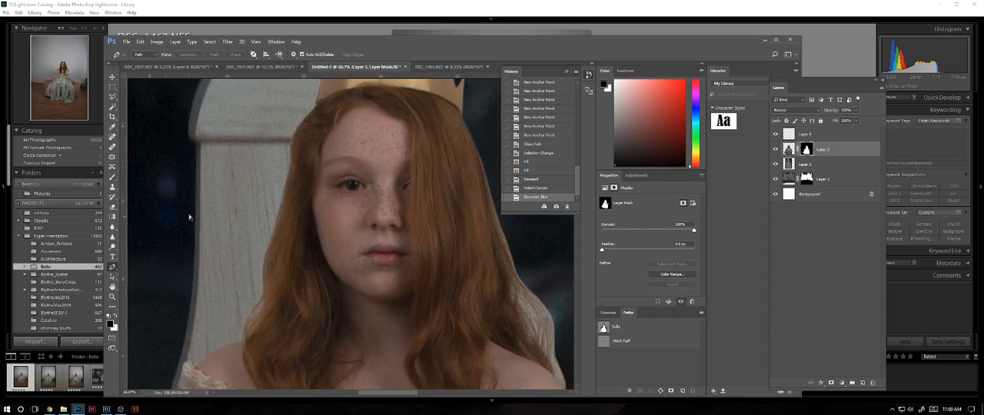
key("ctrl+minus")
key("ctrl+minus")
key("ctrl+minus")
key("ctrl+minus")
key("ctrl+minus")
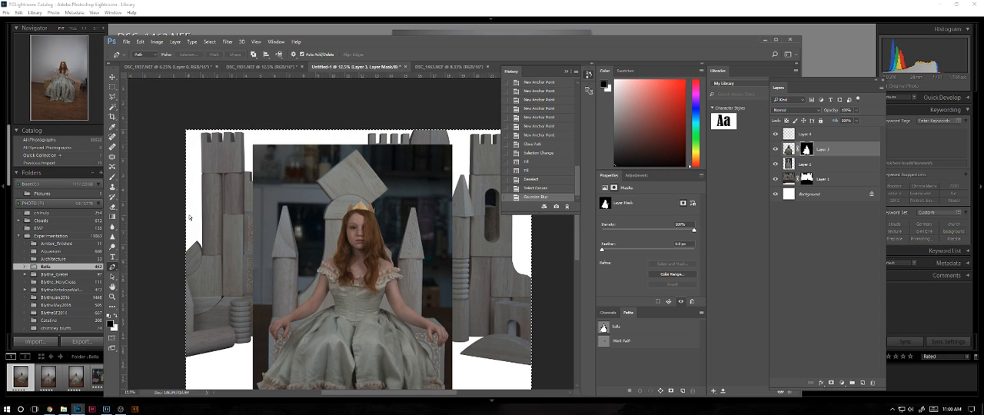
key("ctrl+plus")
key("ctrl+minus")
key("ctrl+minus")
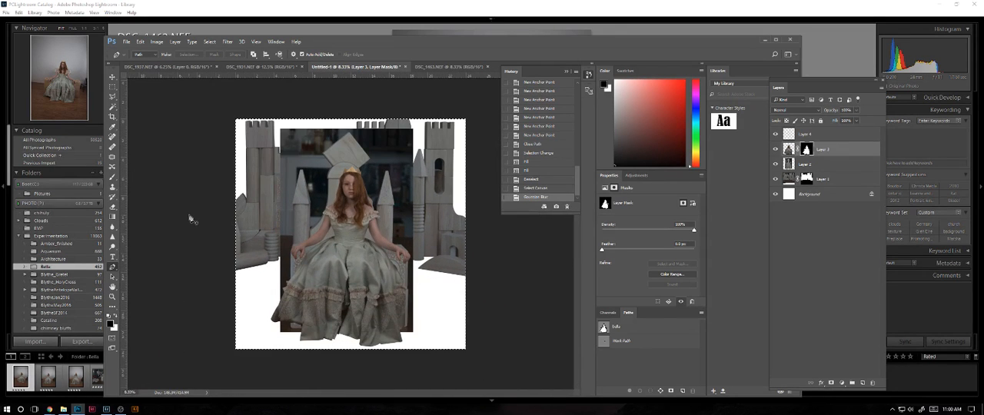
Make the throne layer, Layer 2, active and clear the canvas selection.
left_click(816, 165)
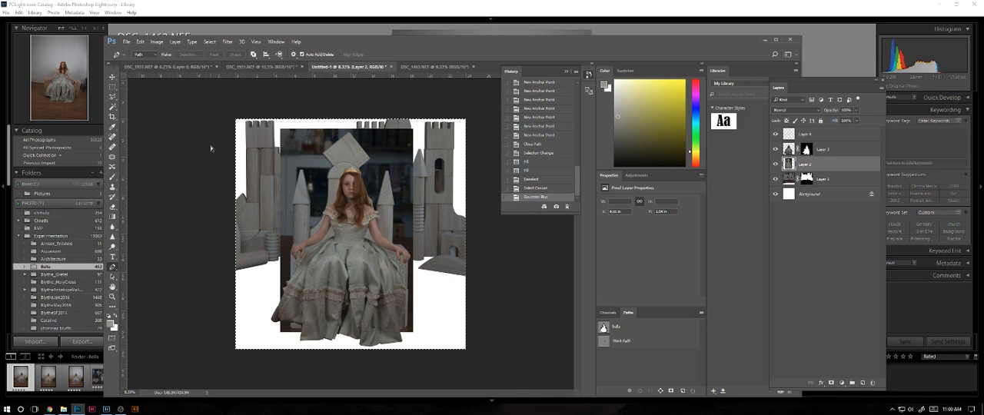
key("ctrl+d")
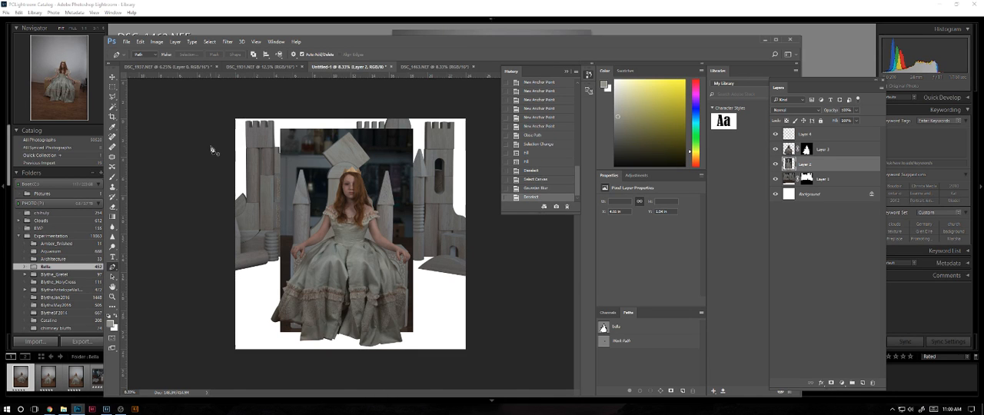
key("ctrl+t")
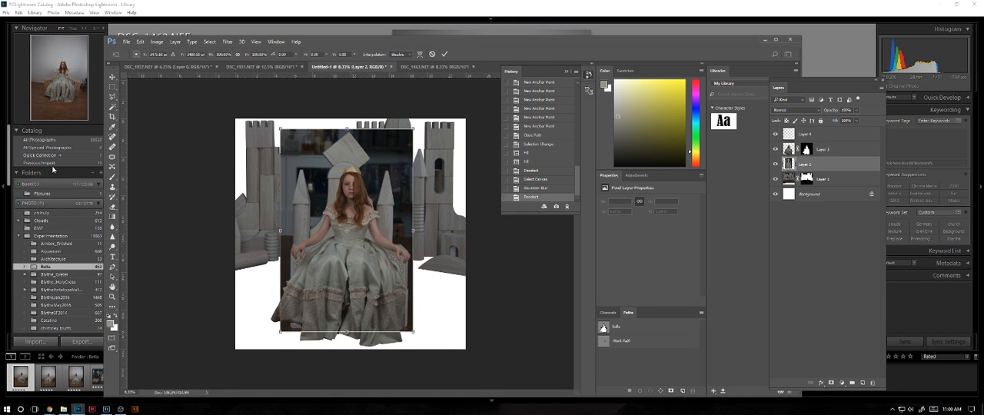
left_click_drag(413, 230, 427, 229)
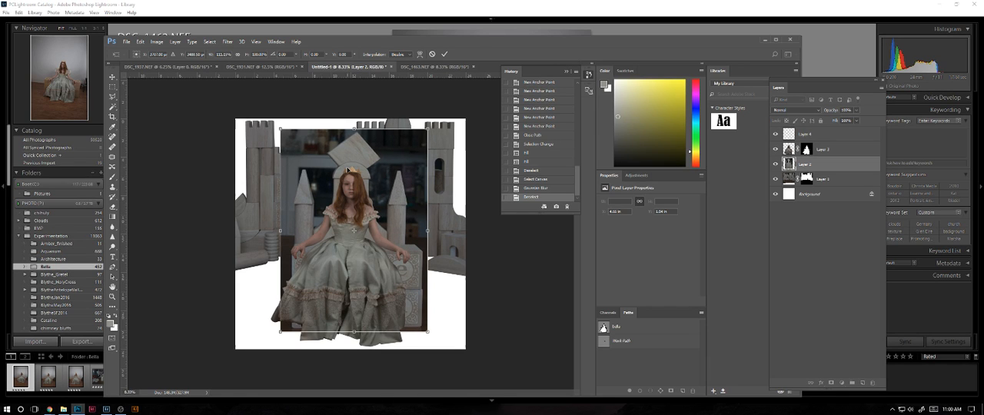
key("Left")
key("Left")
key("Left")
key("Left")
key("Left")
key("Left")
key("Left")
key("Left")
key("Left")
key("Left")
key("Left")
key("Left")
key("Left")
key("Left")
key("Left")
key("Left")
key("Left")
key("Left")
key("Left")
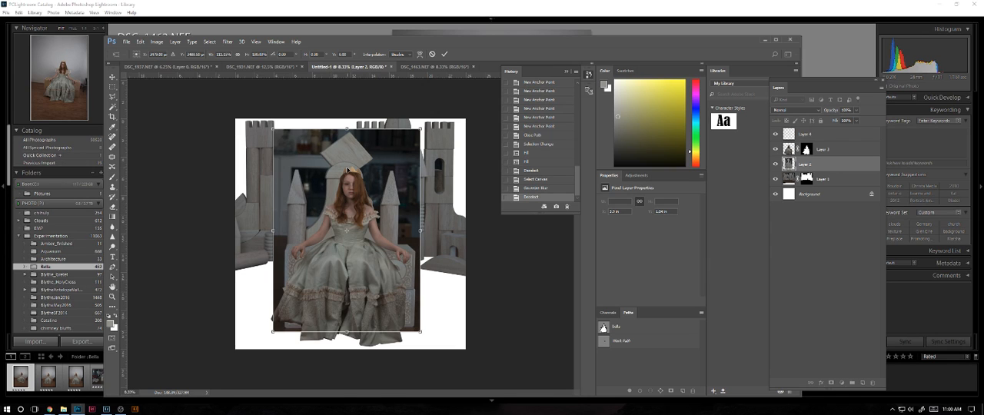
key("Right")
key("Right")
key("Right")
key("Right")
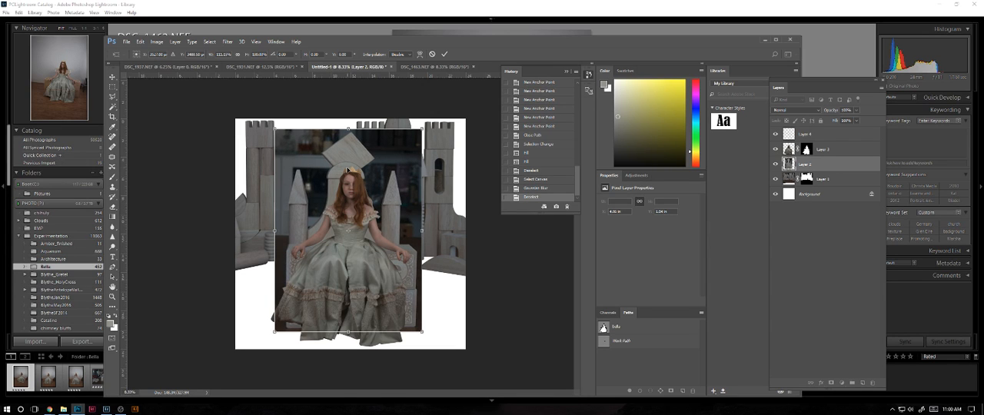
key("Down")
key("Down")
key("Down")
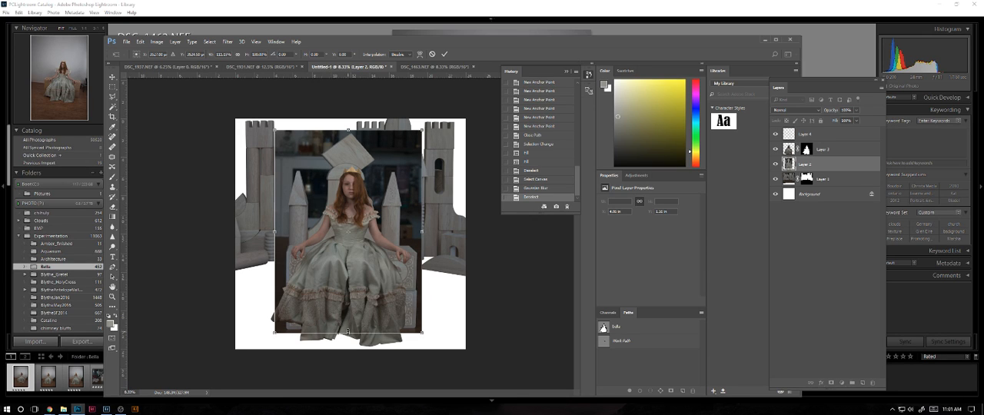
left_click_drag(347, 333, 342, 332)
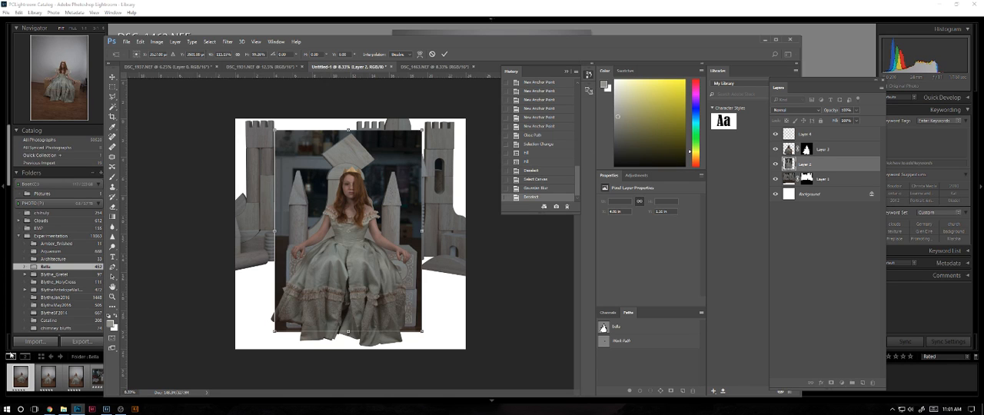
left_click(429, 69)
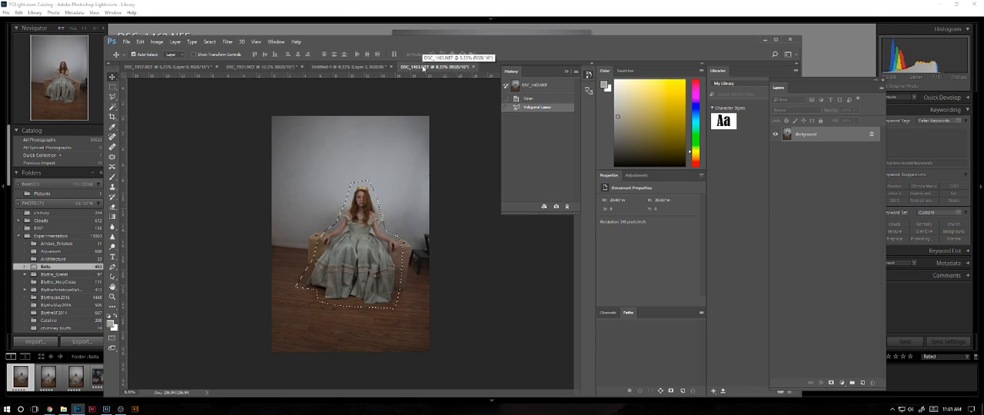
left_click(371, 66)
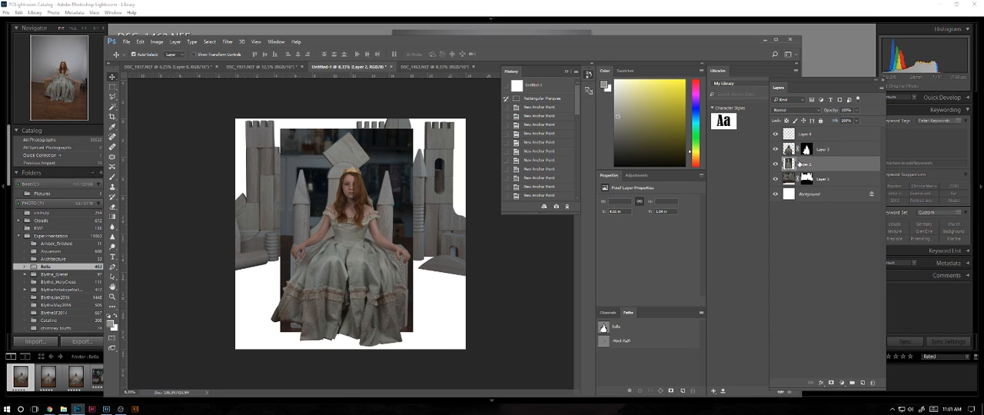
Free-transform the throne layer to about 97% height and 105% width, and nudge it slightly right and down behind the girl.
key("ctrl+t")
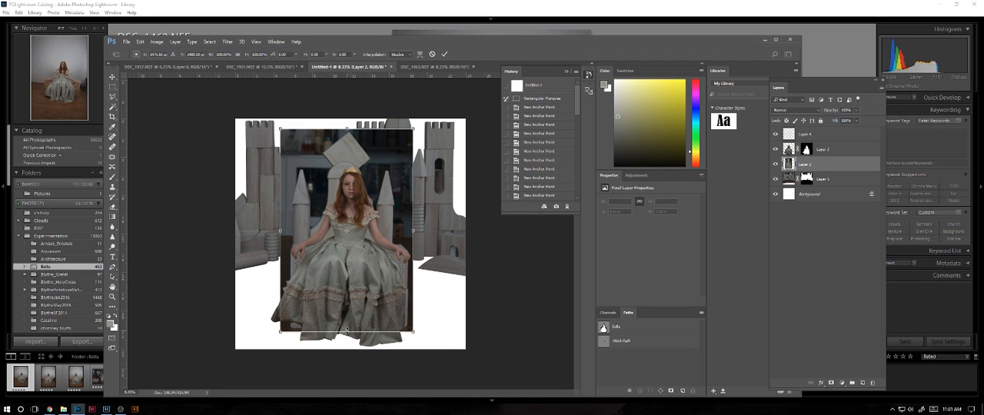
left_click_drag(347, 331, 346, 325)
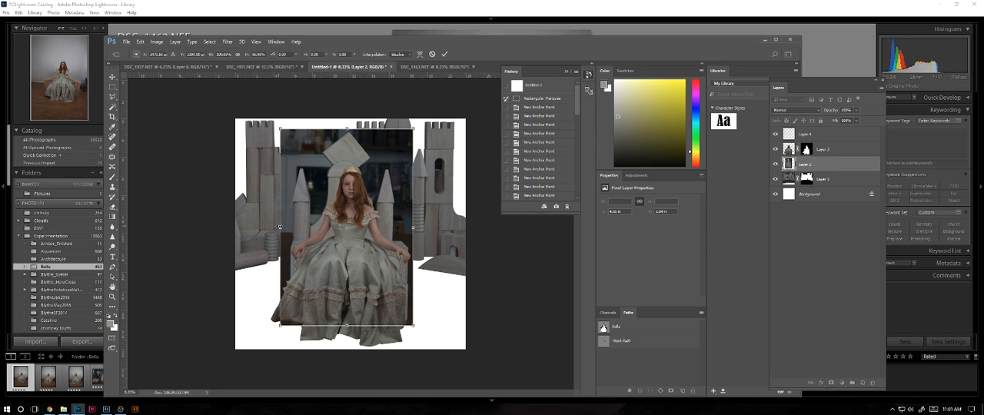
left_click_drag(279, 227, 270, 227)
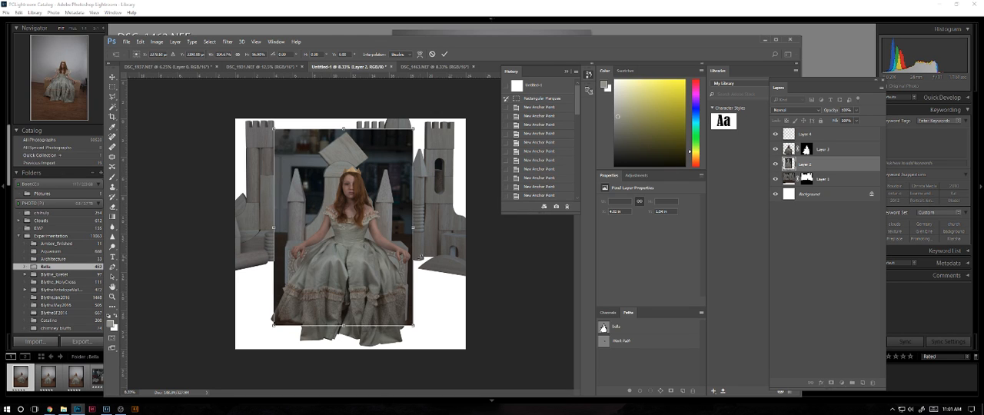
key("shift+Right")
key("shift+Right")
key("shift+Right")
key("shift+Right")
key("shift+Right")
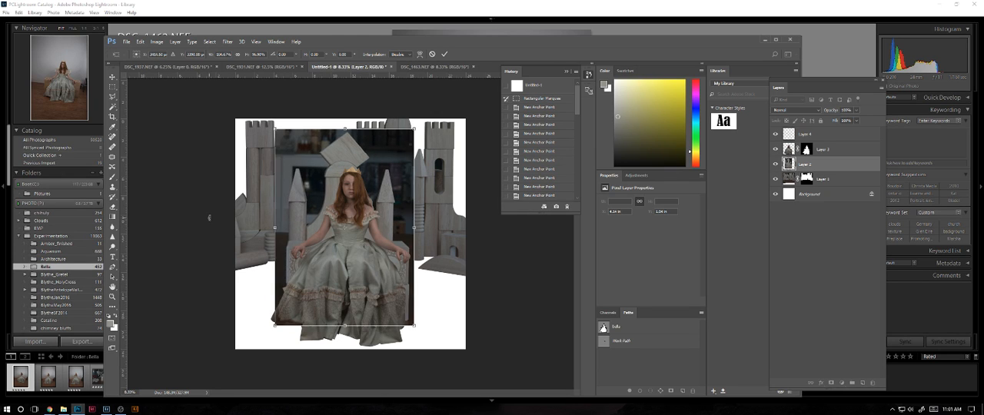
key("shift+Down")
key("shift+Down")
key("shift+Down")
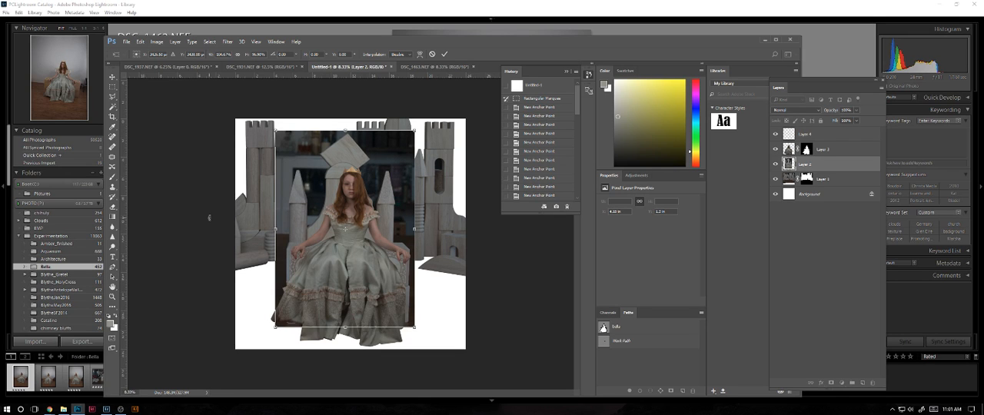
key("ctrl+plus")
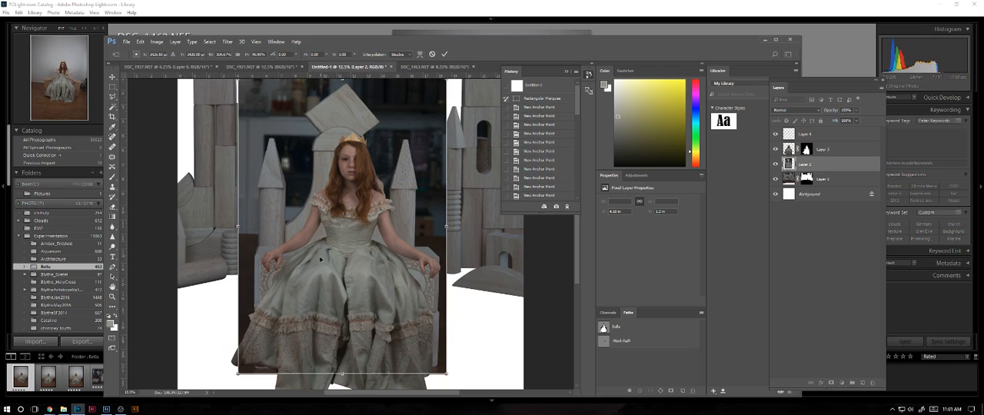
key("Return")
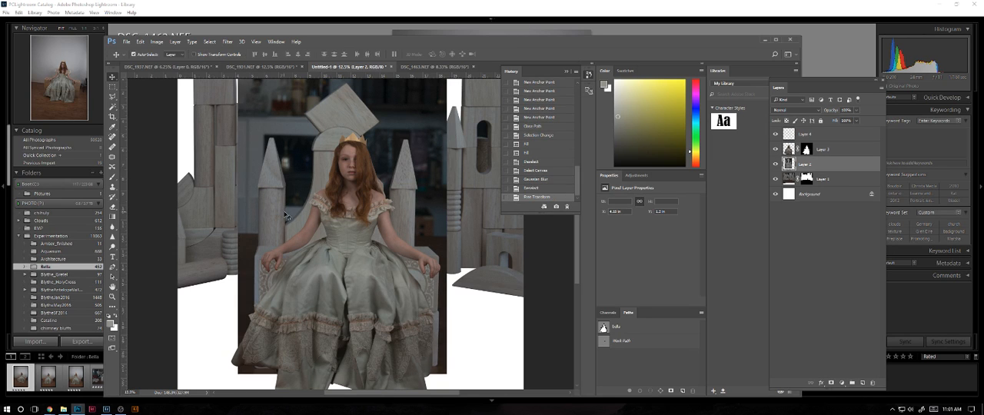
Rotate the girl's layer, Layer 3, slightly counterclockwise and shift it a little left and up on the throne.
left_click(846, 150)
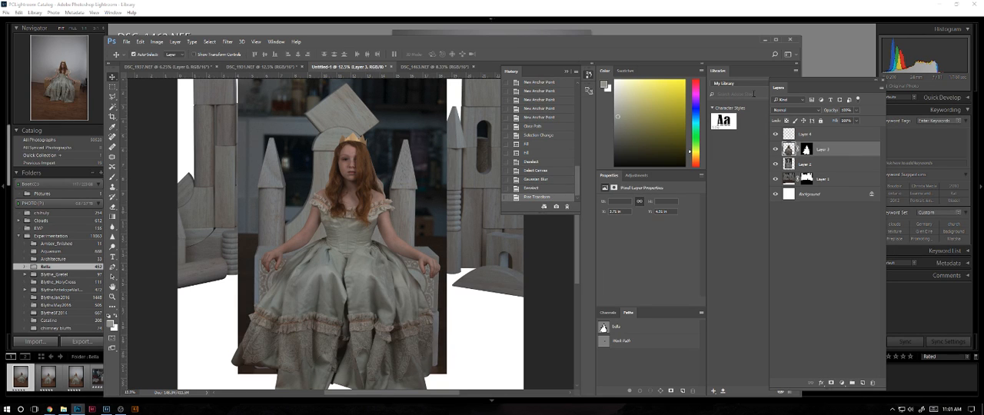
key("ctrl+t")
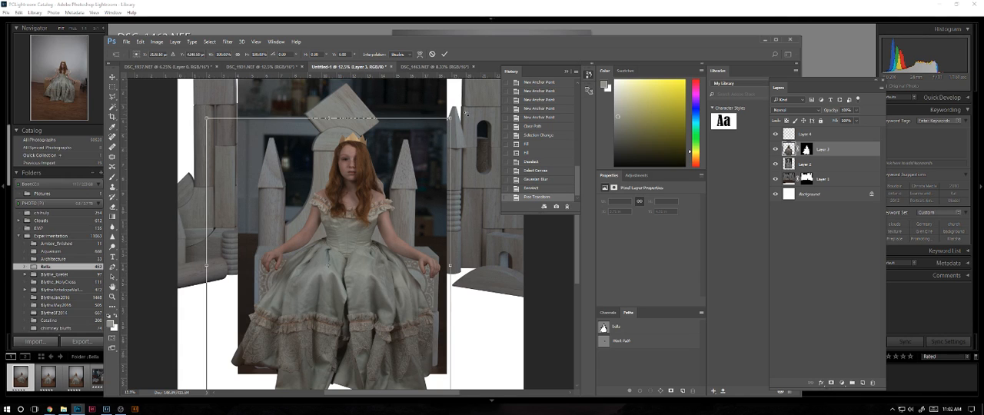
left_click_drag(466, 114, 464, 110)
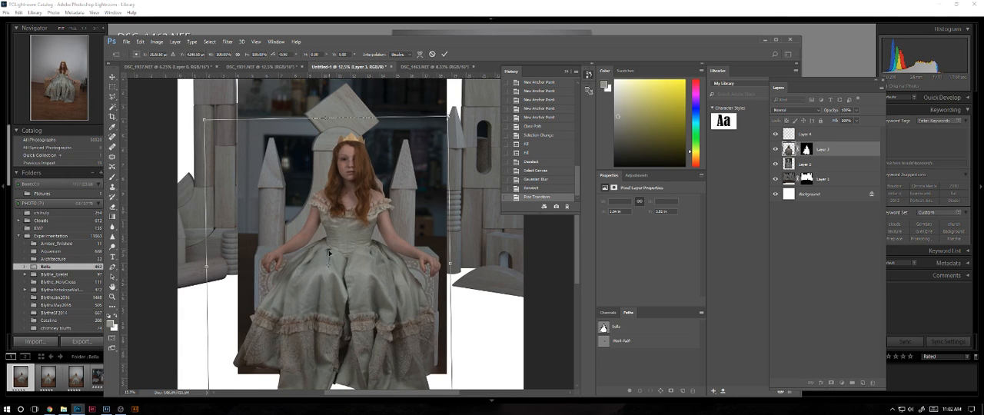
left_click_drag(329, 252, 325, 247)
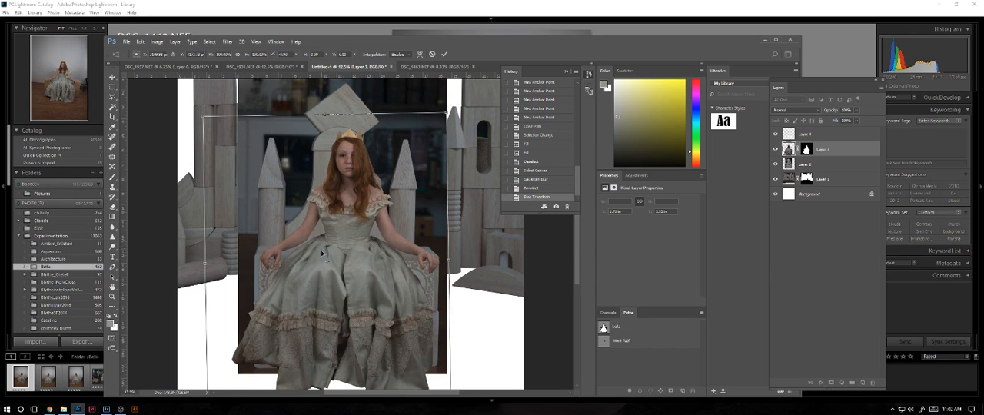
left_click_drag(321, 250, 318, 249)
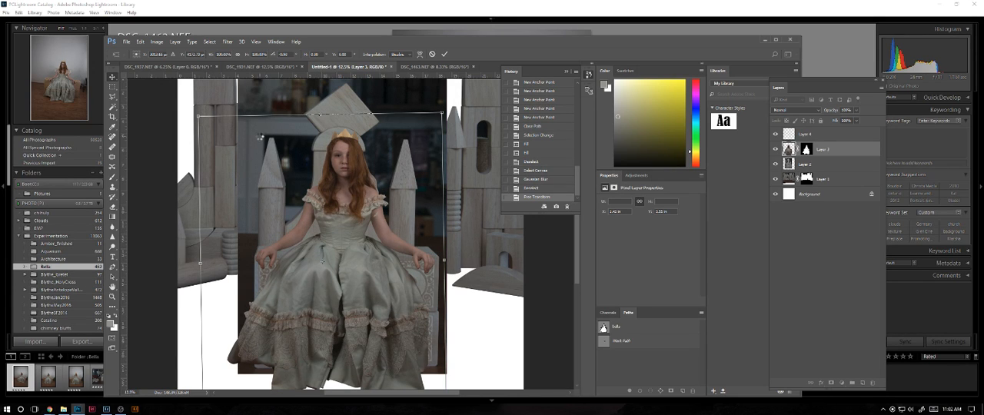
key("Return")
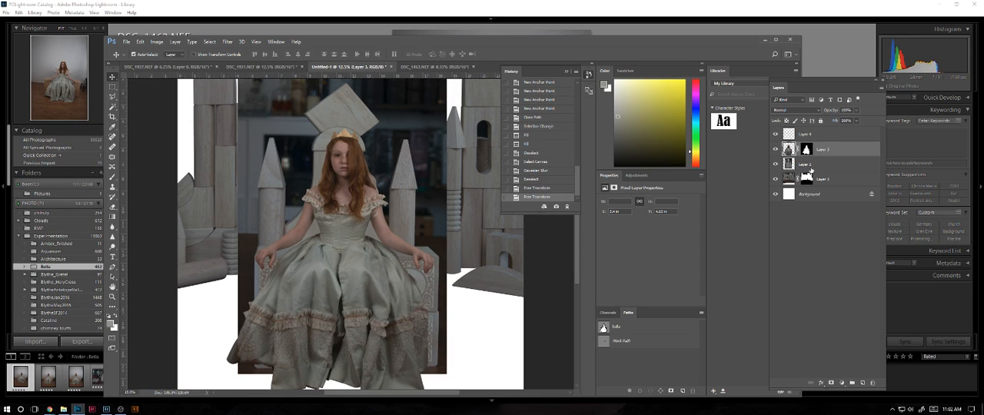
Shorten the throne layer, Layer 2, to about 98% height by raising its lower edge.
left_click(808, 164)
key("ctrl+t")
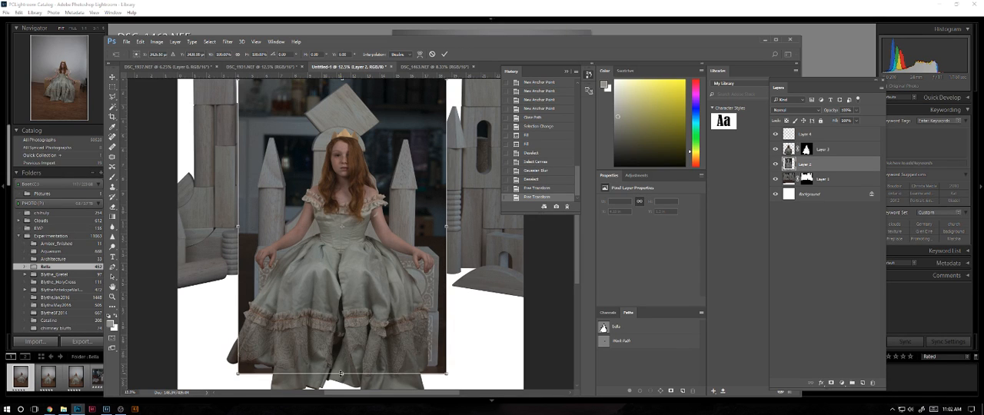
mouse_move(342, 374)
left_mouse_down()
mouse_move(342, 360)
mouse_move(342, 368)
left_mouse_up()
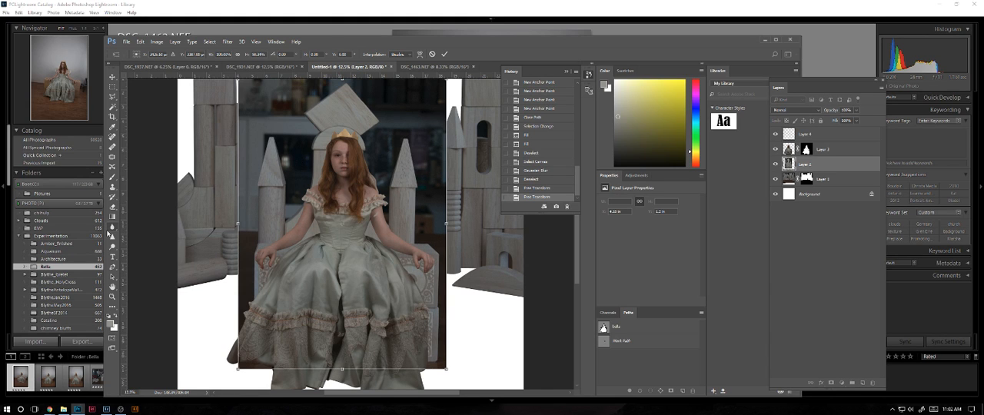
key("Return")
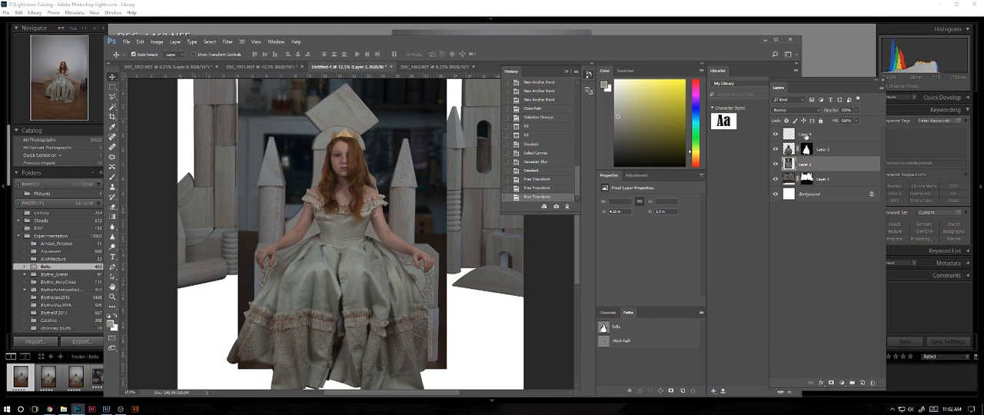
Move the small pale fabric patch on Layer 4 off the girl's arm onto the adjacent upper edge of the bodice.
left_click(805, 136)
key("ctrl+plus")
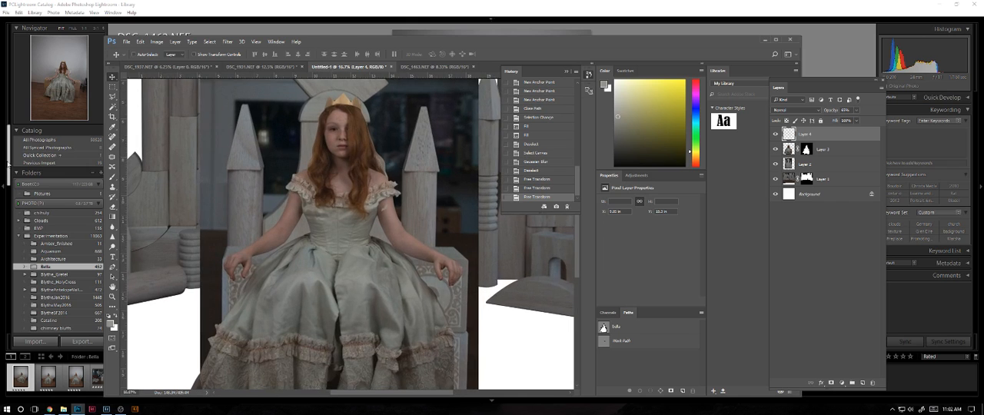
key("ctrl+plus")
key("ctrl+plus")
key("ctrl+plus")
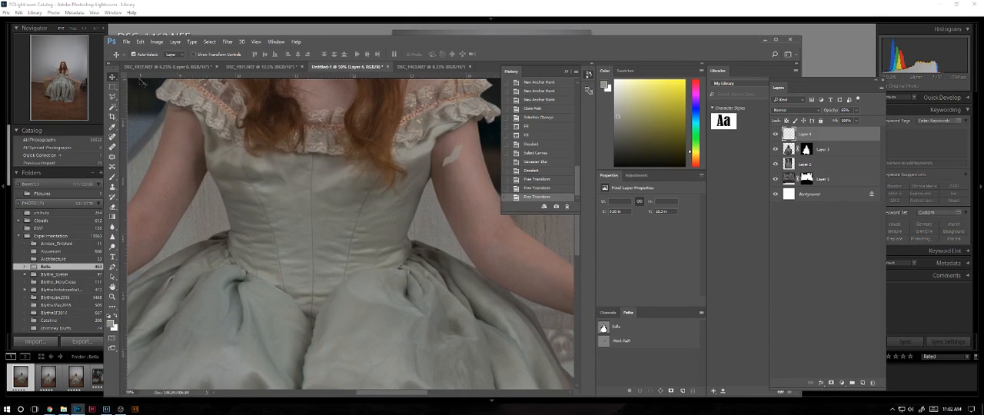
left_click_drag(451, 159, 427, 143)
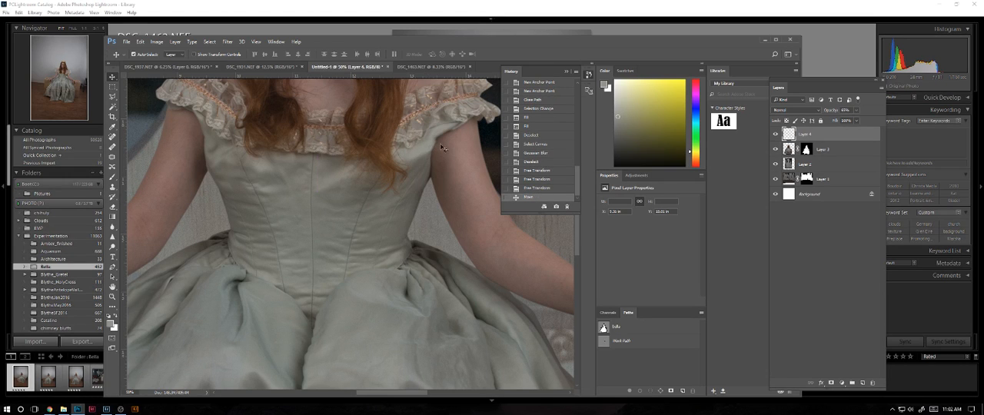
Merge the fabric patch on Layer 4 with the girl's masked layer, Layer 3.
left_click(835, 150)
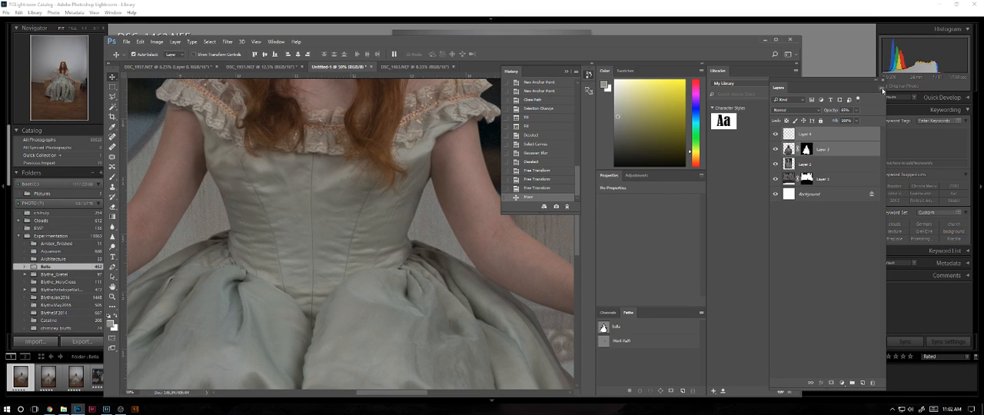
left_click(882, 88)
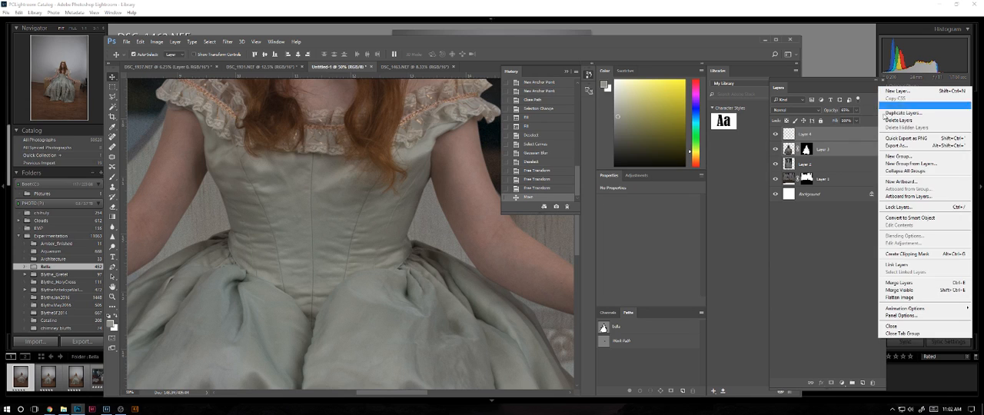
left_click(898, 284)
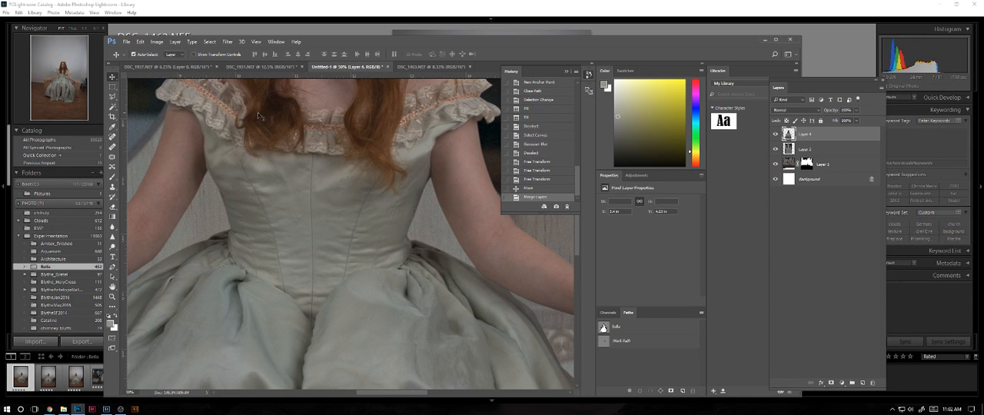
Examine the merged girl on the throne up close and as a whole, checking the bodice edges, the arms and the fit on the seat.
key("ctrl+minus")
key("ctrl+minus")
key("ctrl+minus")
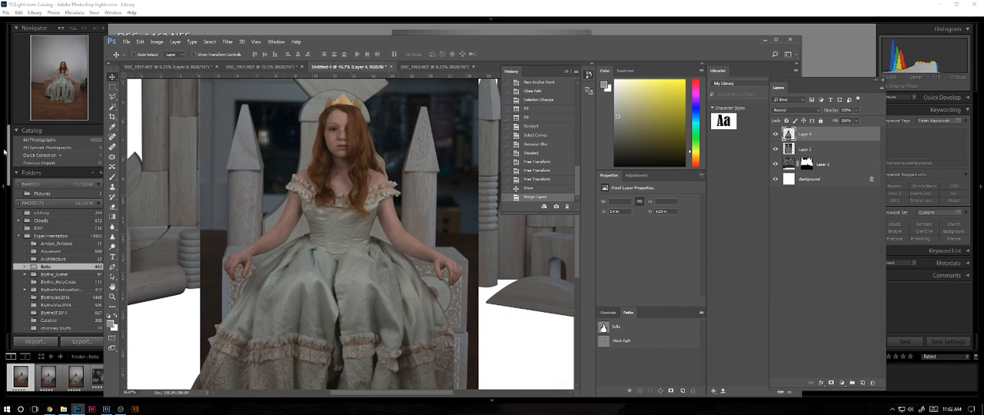
key("ctrl+plus")
key("ctrl+minus")
key("ctrl+minus")
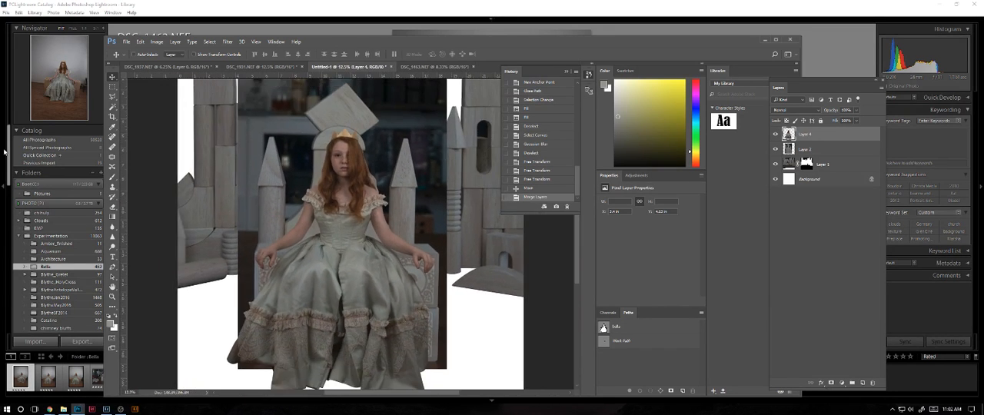
key("ctrl+minus")
key("ctrl+plus")
key("ctrl+minus")
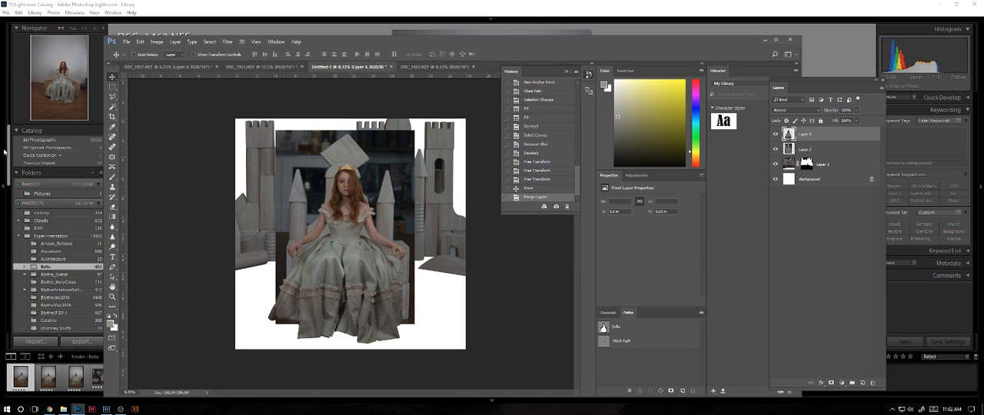
key("ctrl+plus")
key("ctrl+plus")
key("ctrl+plus")
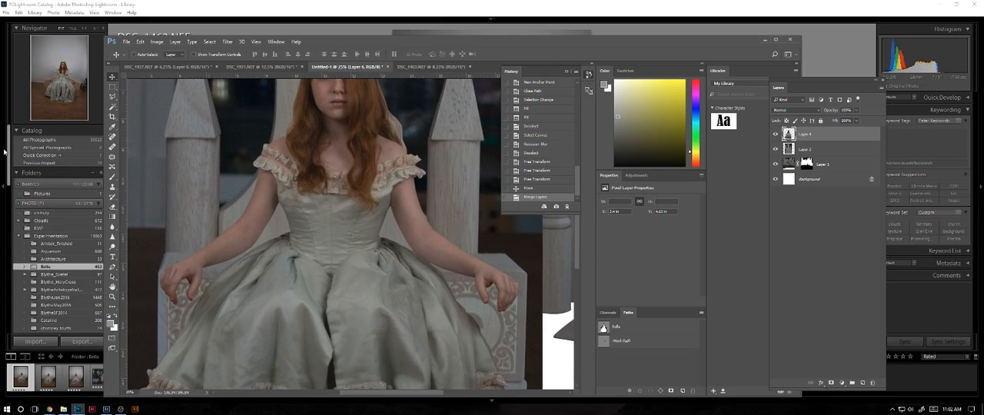
key("ctrl+plus")
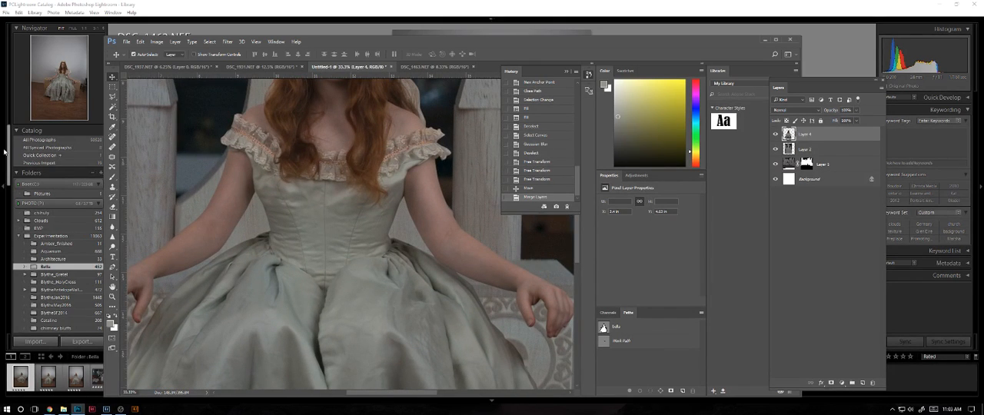
left_click_drag(358, 281, 351, 305)
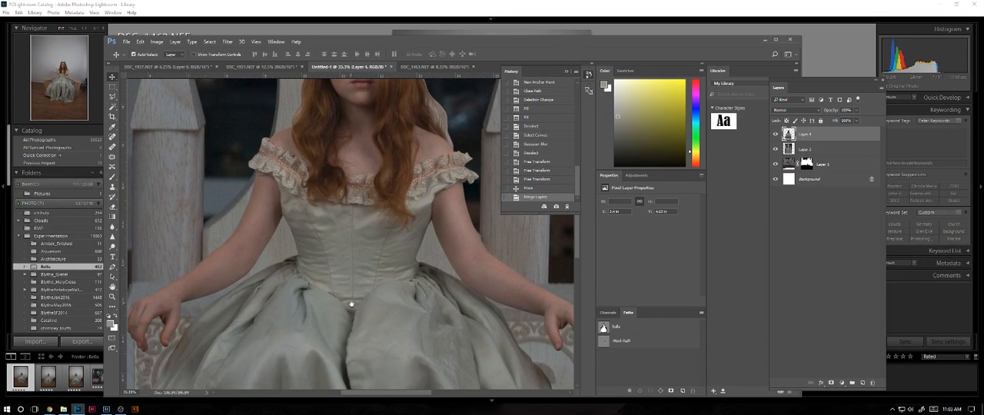
key("ctrl+plus")
key("ctrl+minus")
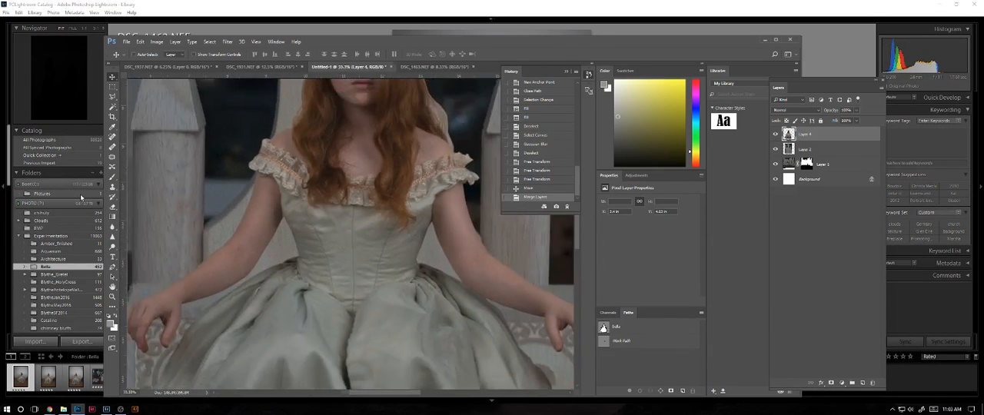
key("ctrl+minus")
key("ctrl+minus")
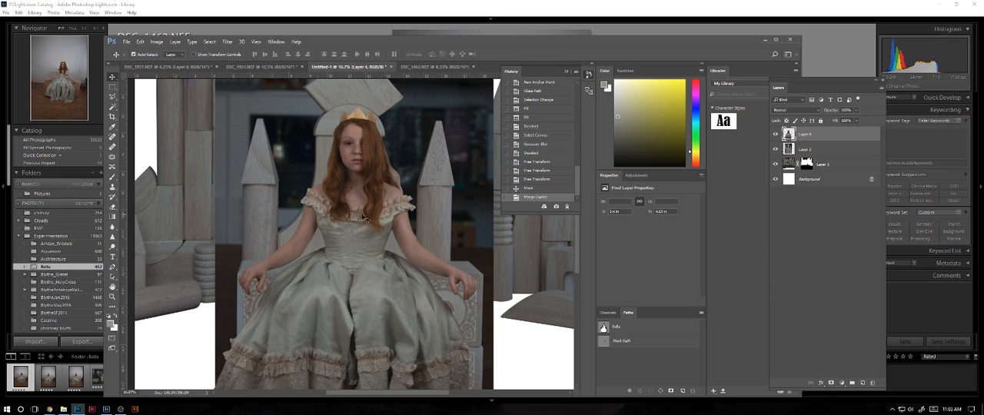
key("ctrl+minus")
key("ctrl+minus")
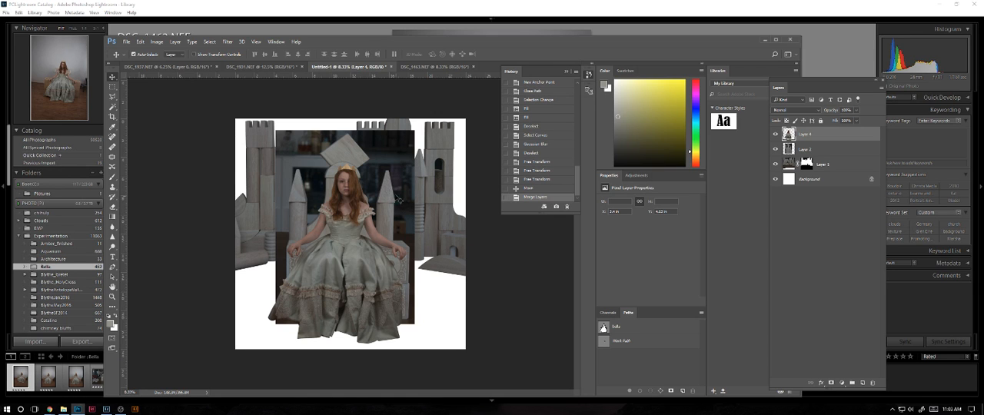
key("ctrl+plus")
key("ctrl+plus")
key("ctrl+plus")
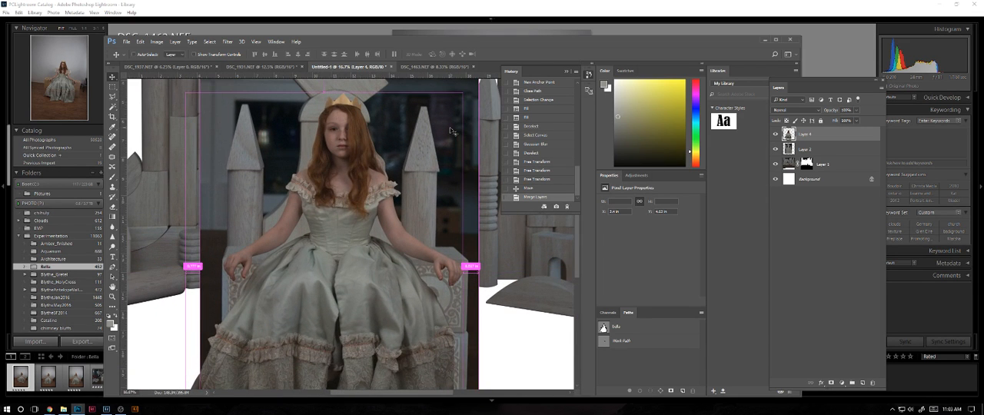
key("ctrl+plus")
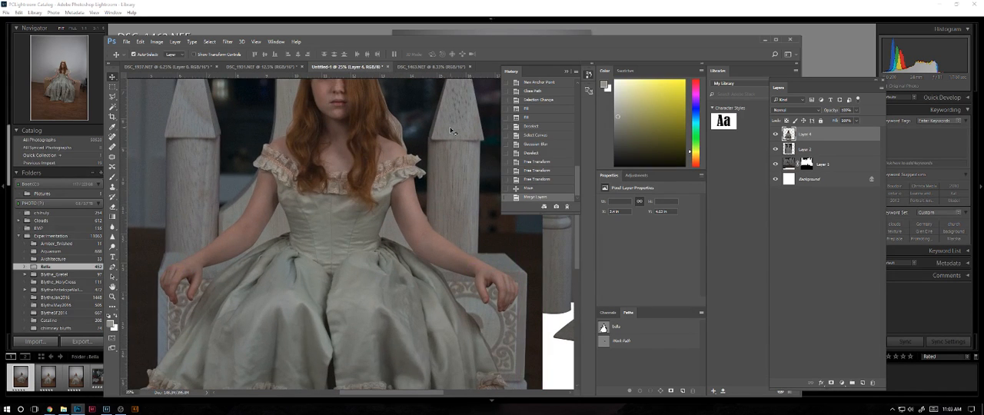
Add a Curves adjustment layer directly above the throne layer, Layer 2, beneath the girl's layer.
left_click(829, 151)
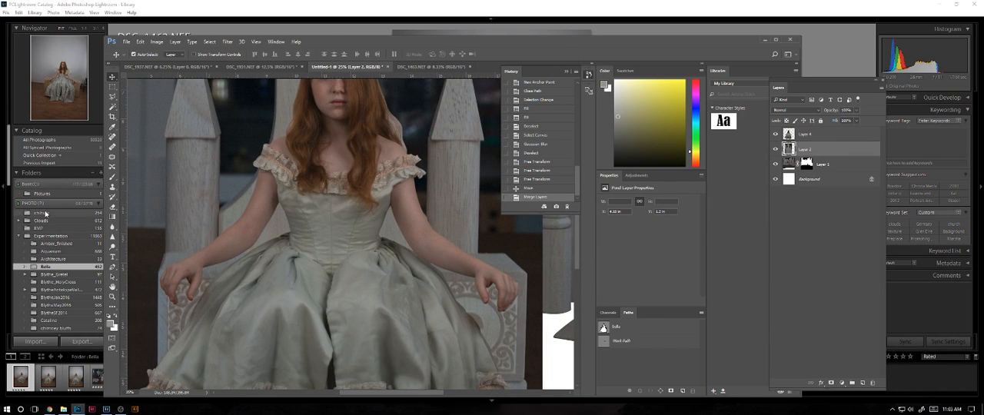
key("ctrl+minus")
key("ctrl+minus")
key("ctrl+minus")
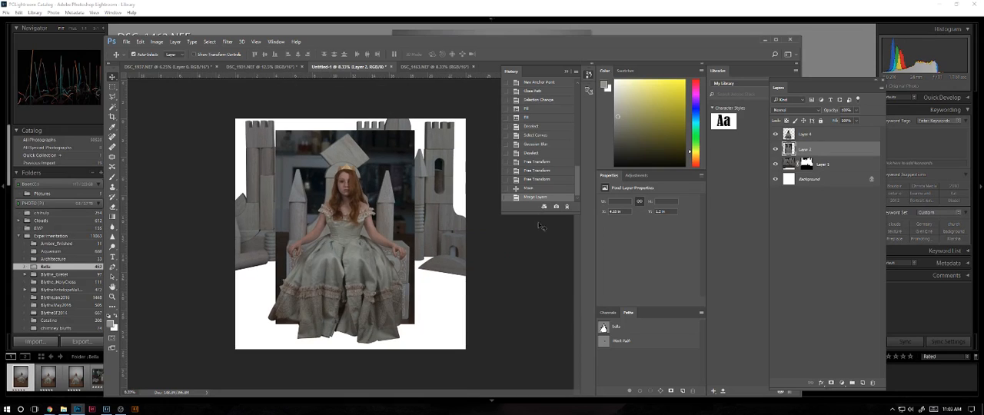
left_click(841, 381)
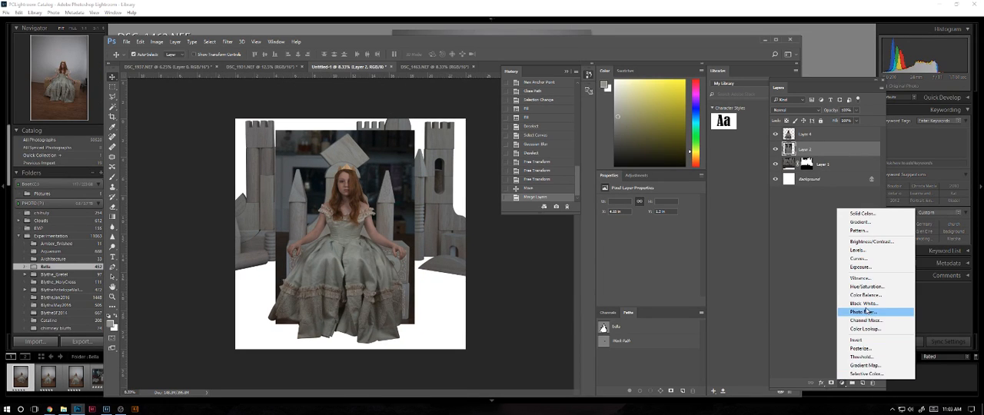
left_click(864, 258)
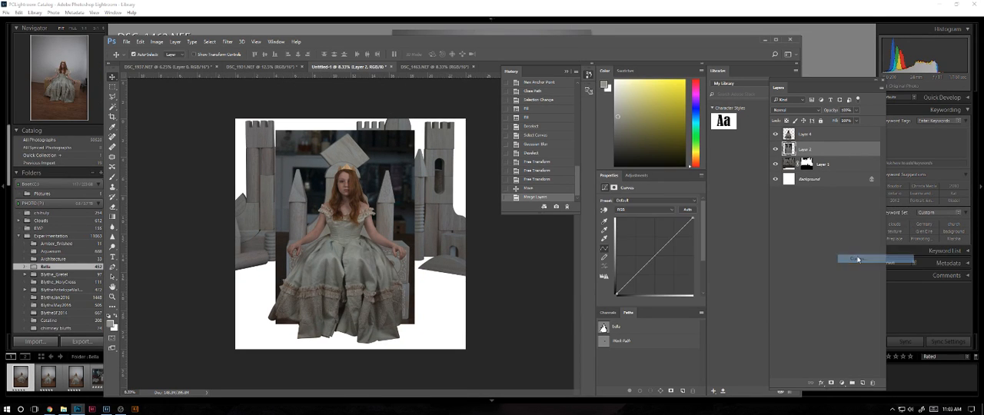
Lower the blue channel's midtones and slightly lower its highlight end in the Curves layer to warm the throne and castle.
left_click(637, 209)
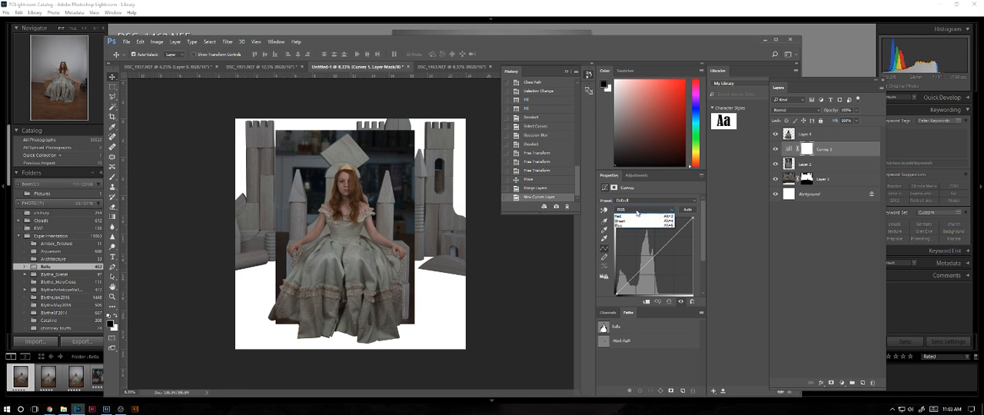
left_click(627, 231)
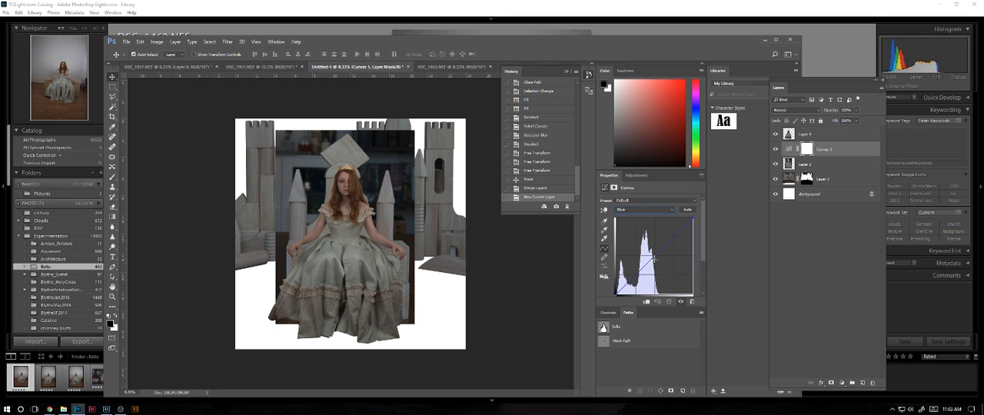
left_click_drag(653, 261, 610, 226)
key("ctrl+plus")
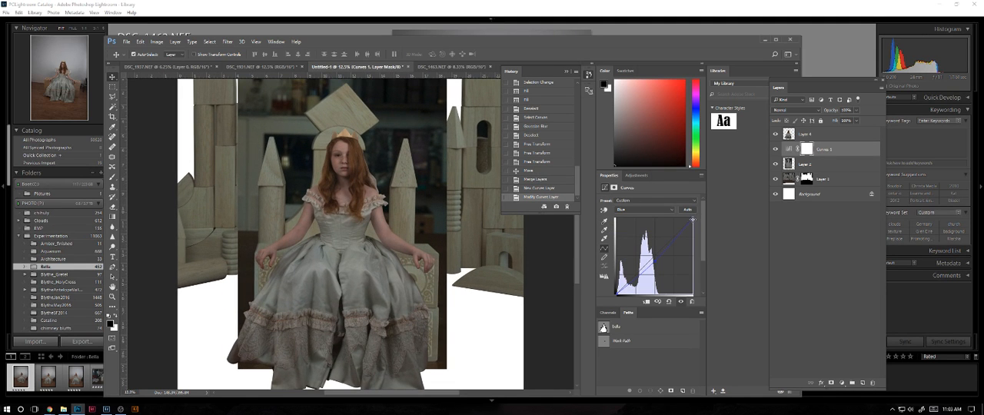
left_click_drag(693, 223, 694, 221)
left_click_drag(617, 293, 618, 293)
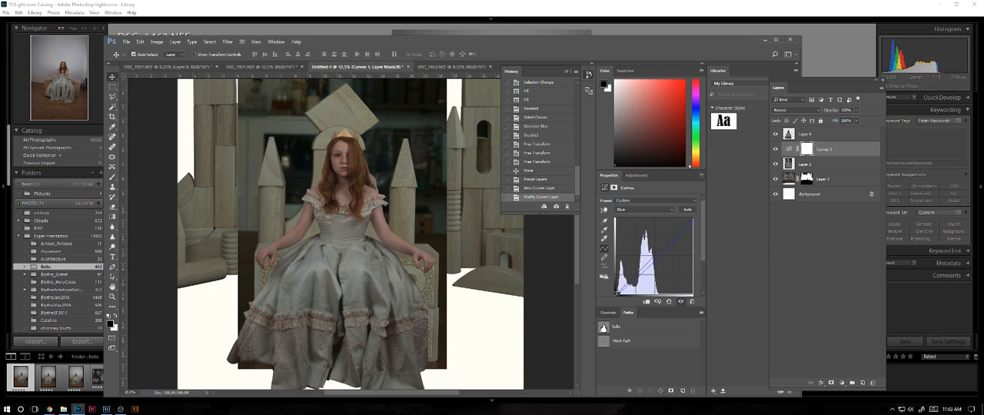
left_click(655, 261)
left_click_drag(657, 262, 655, 257)
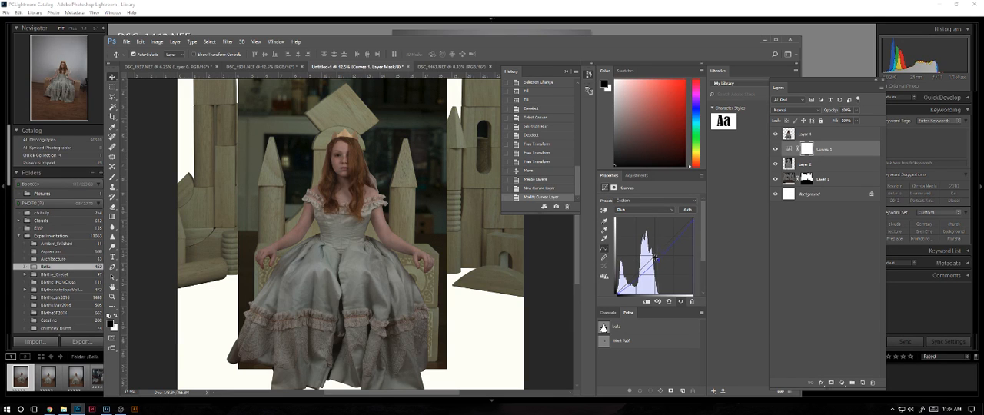
Slightly lower the green channel's midtones in the same Curves layer to reduce the green tint on the blocks.
left_click(645, 209)
left_click(633, 230)
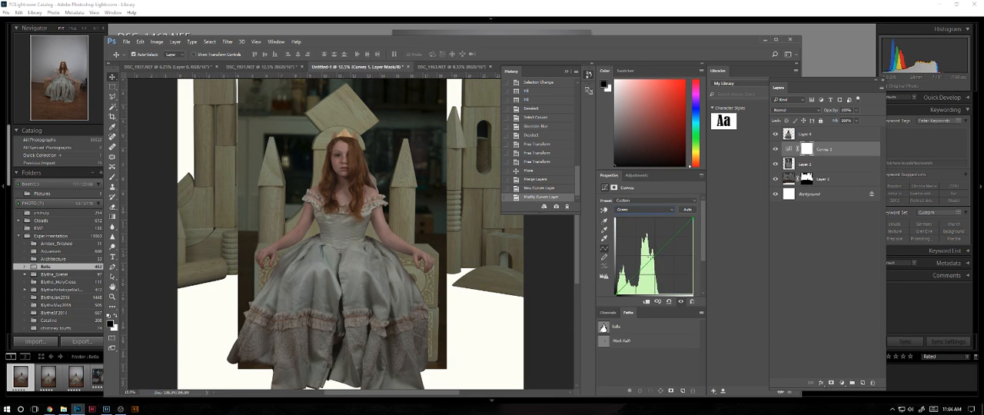
left_click_drag(652, 259, 648, 261)
key("ctrl+minus")
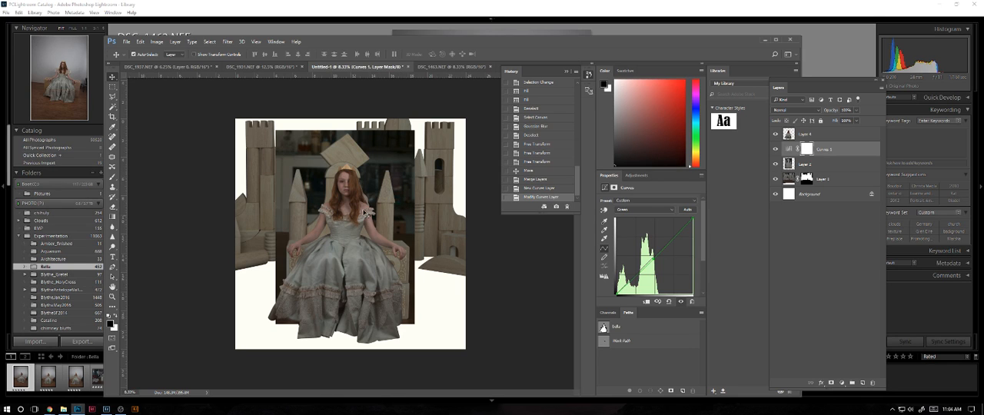
left_click(307, 175)
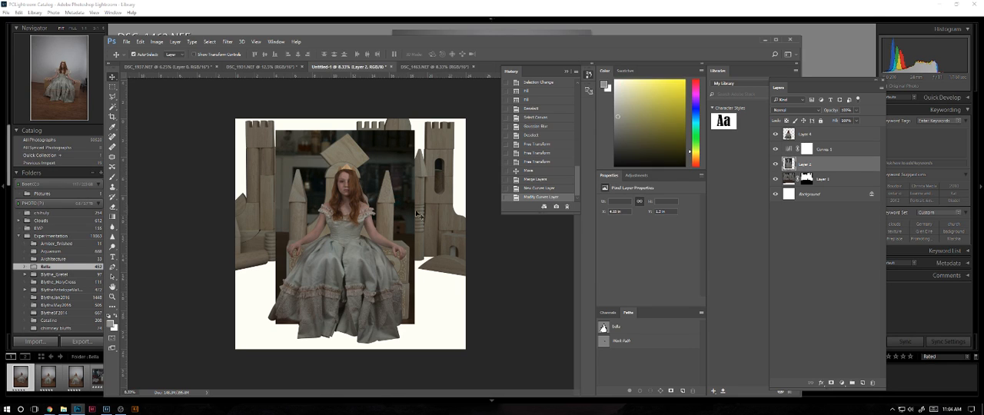
left_click(838, 149)
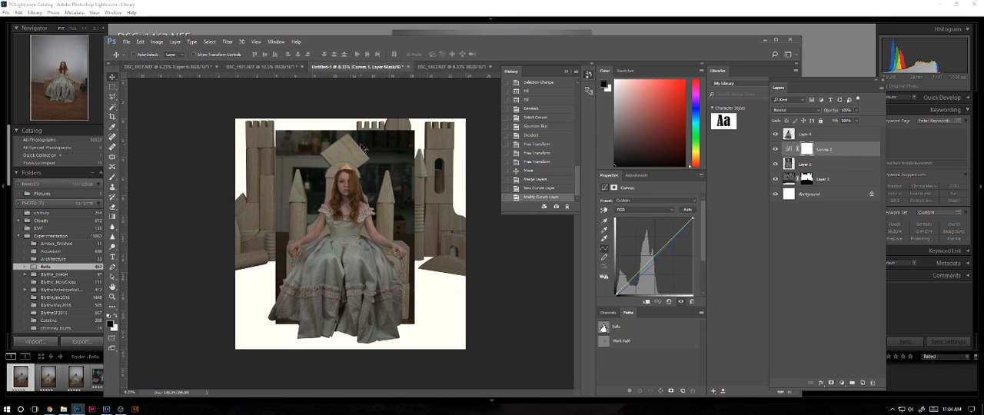
key("ctrl+plus")
key("ctrl+plus")
key("ctrl+minus")
key("ctrl+minus")
Duplicate the castle background layer, Layer 1, and apply a Gaussian Blur with an increased radius to the copy.
left_click(829, 185)
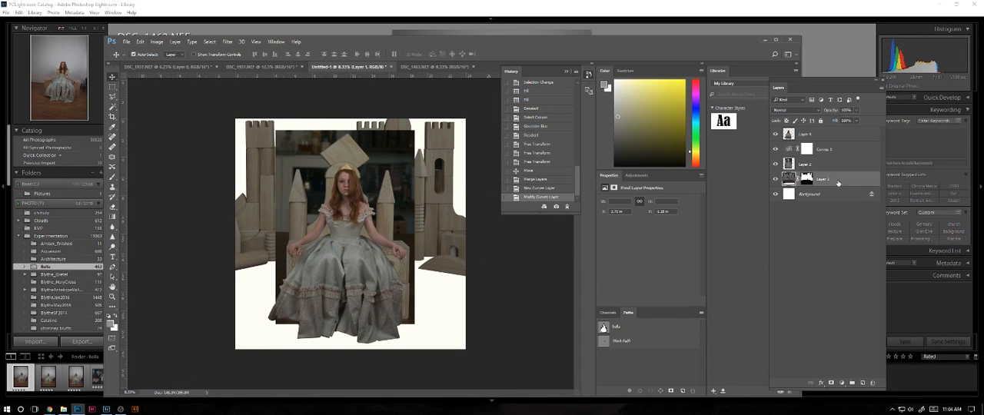
left_click_drag(838, 183, 862, 383)
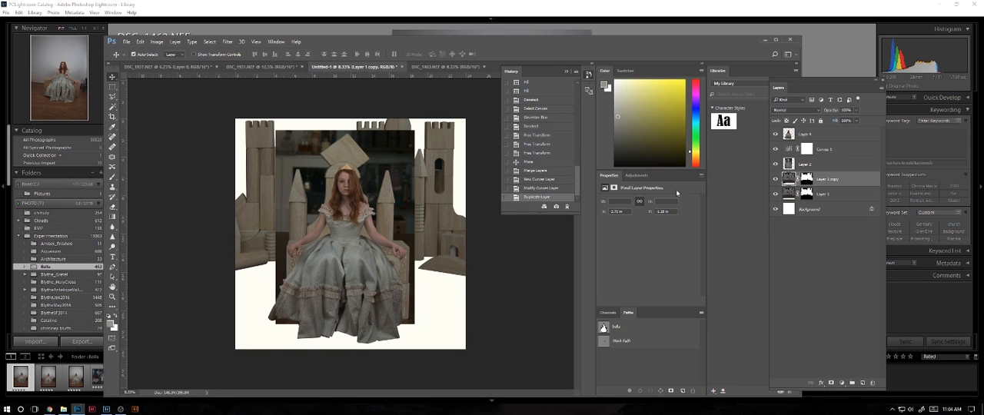
left_click(210, 42)
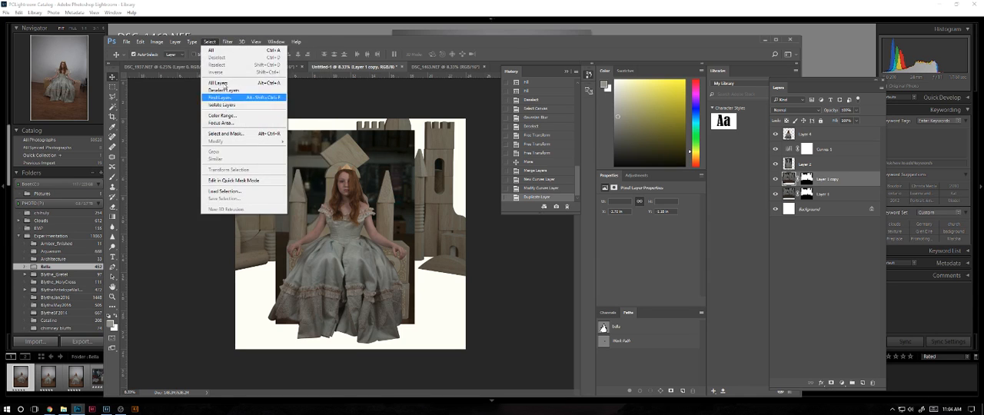
mouse_move(227, 42)
mouse_move(239, 128)
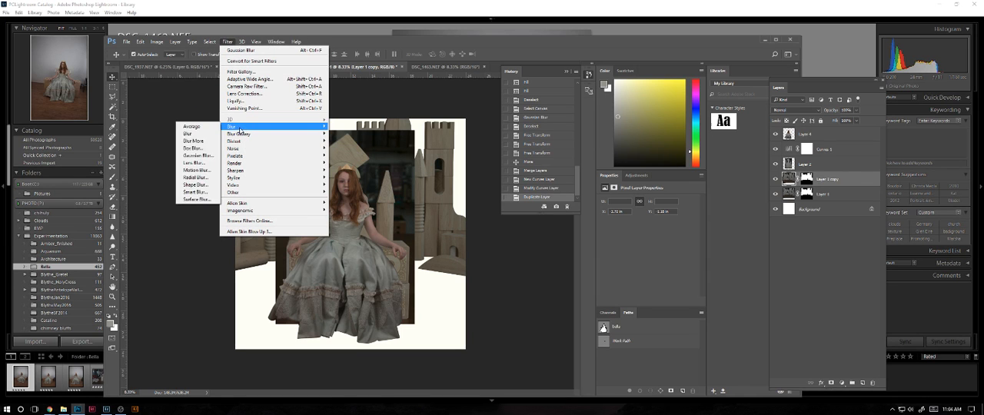
left_click(201, 156)
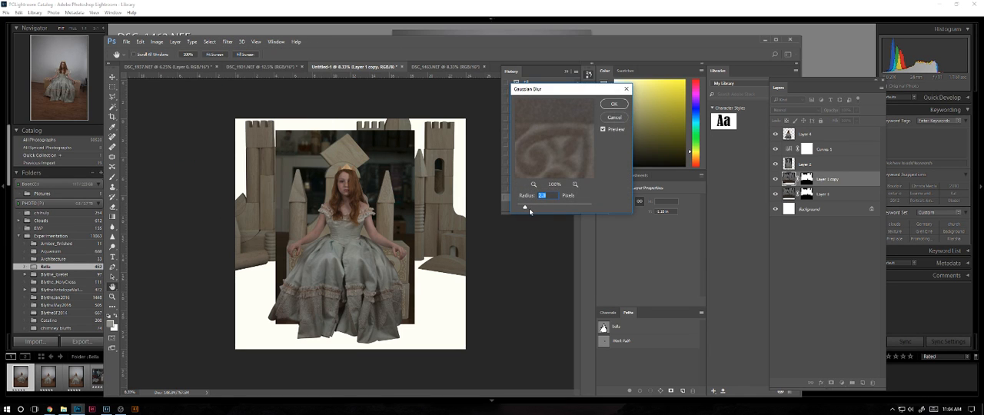
left_click_drag(527, 208, 545, 208)
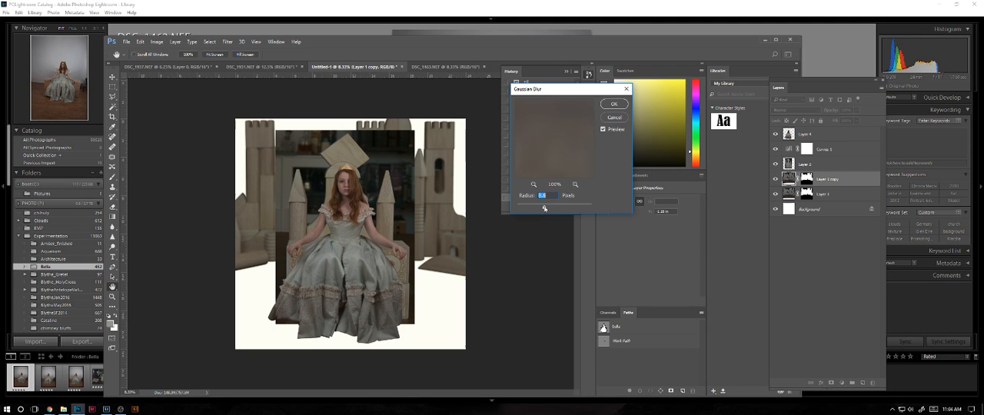
left_click(616, 105)
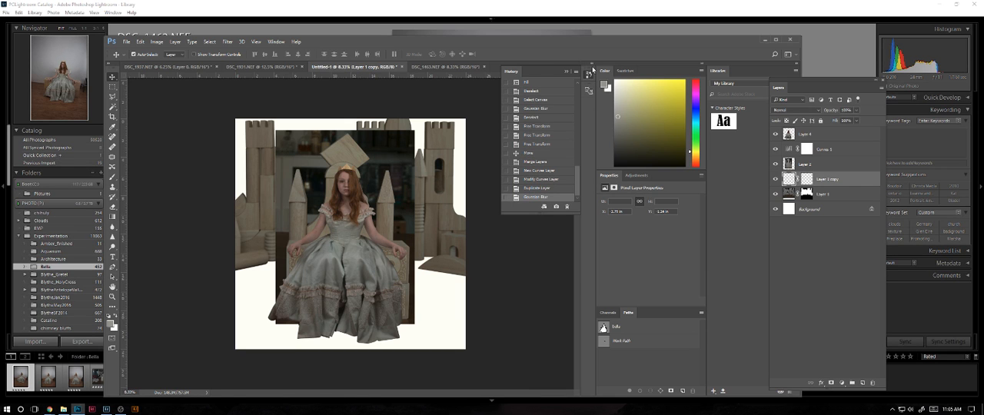
key("ctrl+plus")
key("ctrl+plus")
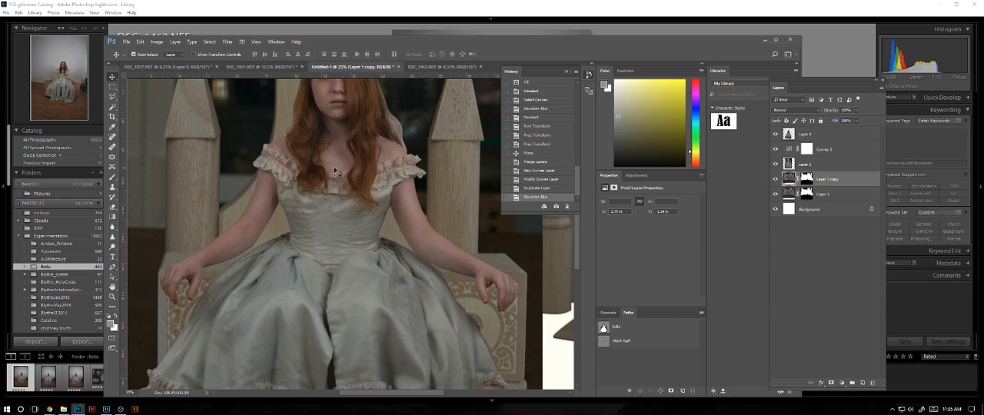
left_click(818, 135)
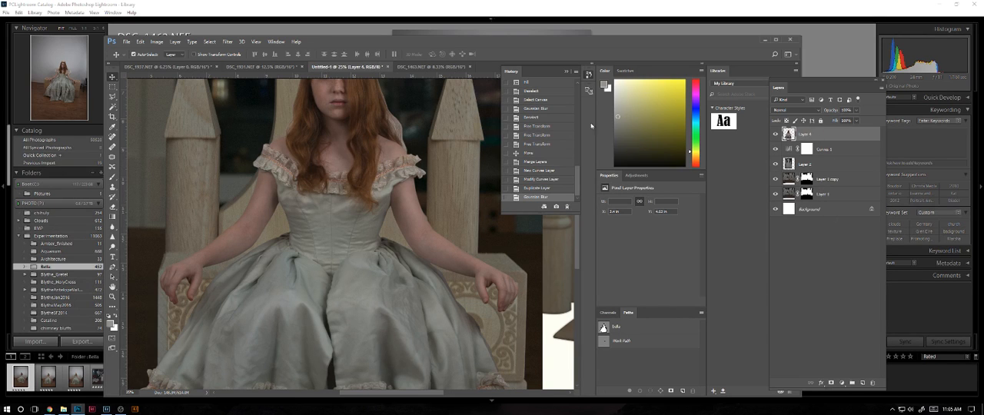
left_click(821, 383)
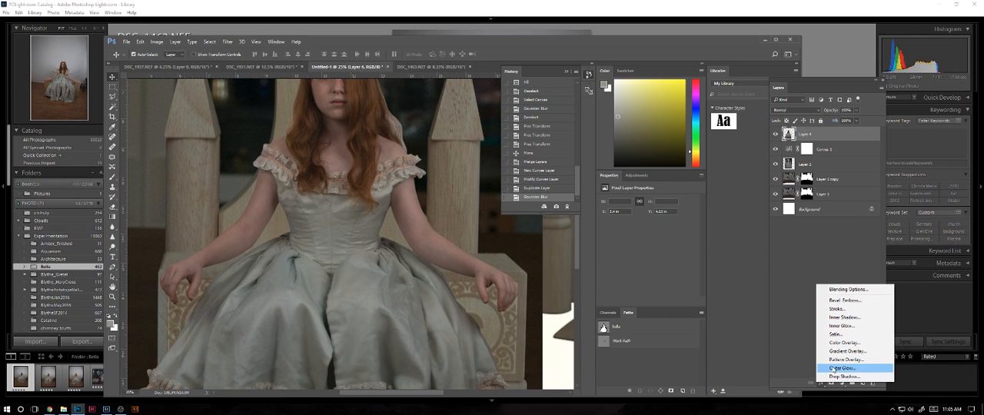
left_click(759, 354)
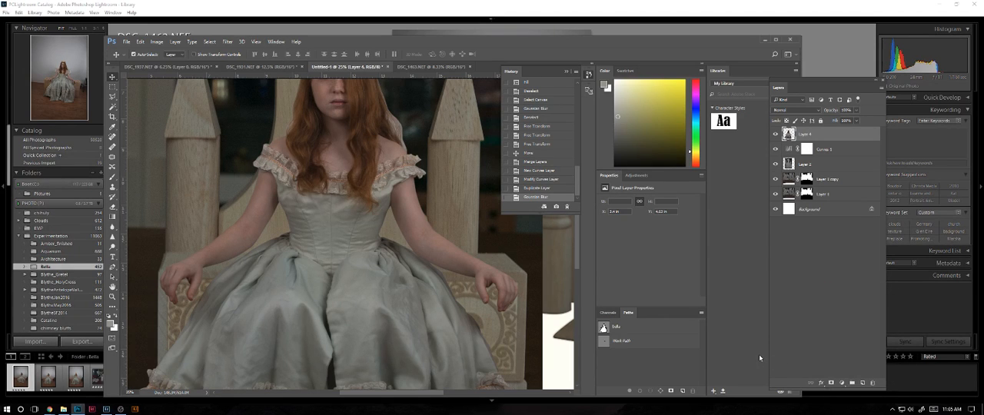
left_click(844, 383)
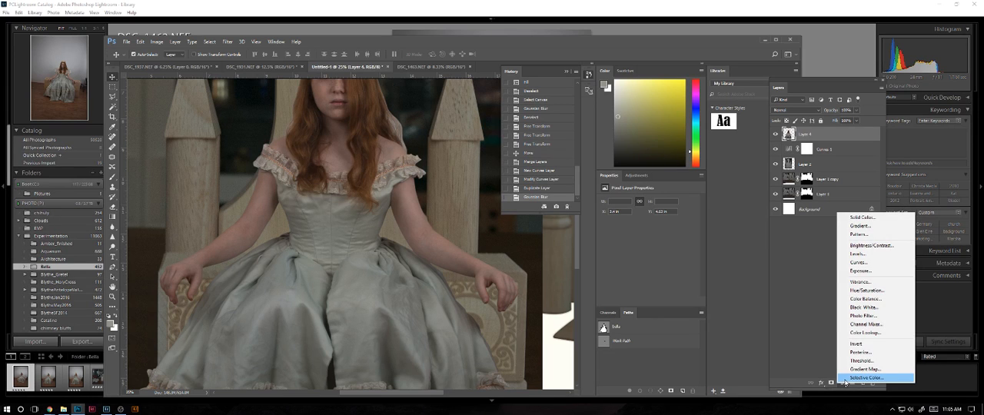
left_click(825, 350)
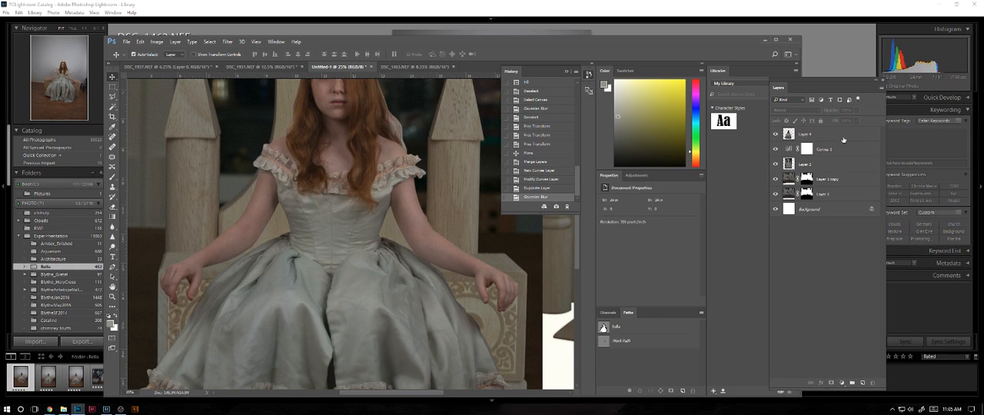
Duplicate the girl's layer, Layer 4, and set up Add Noise on the copy with monochromatic noise at 4.87%.
left_click_drag(843, 139, 862, 382)
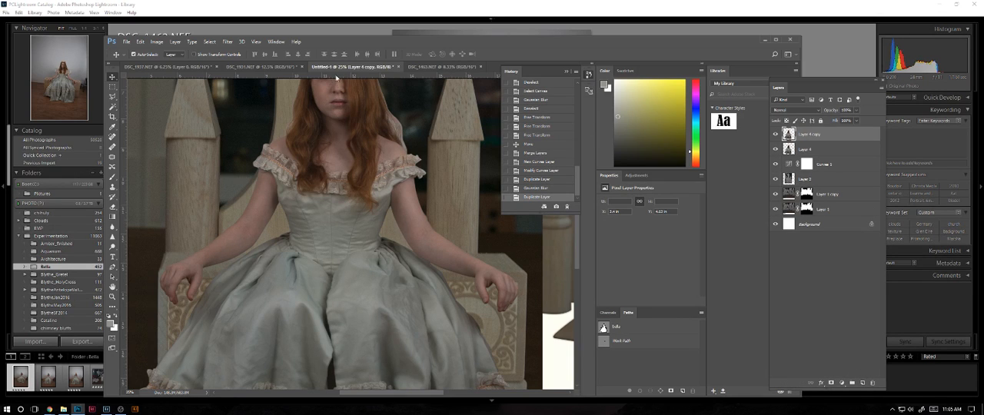
left_click(227, 42)
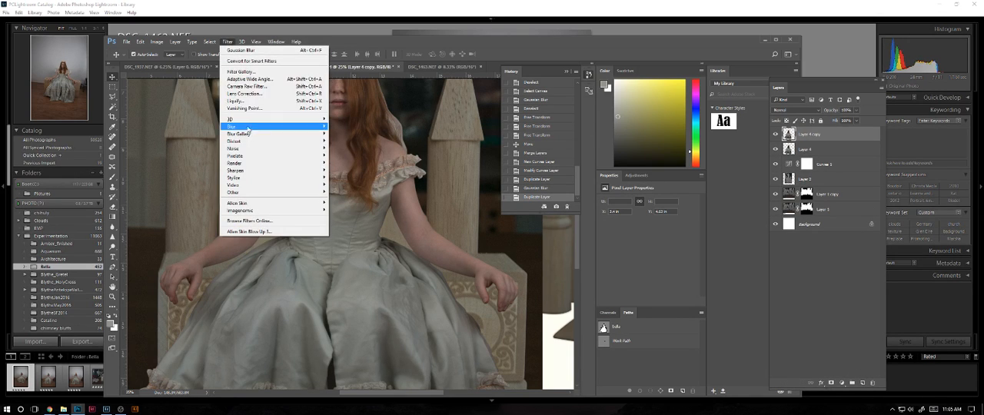
mouse_move(242, 165)
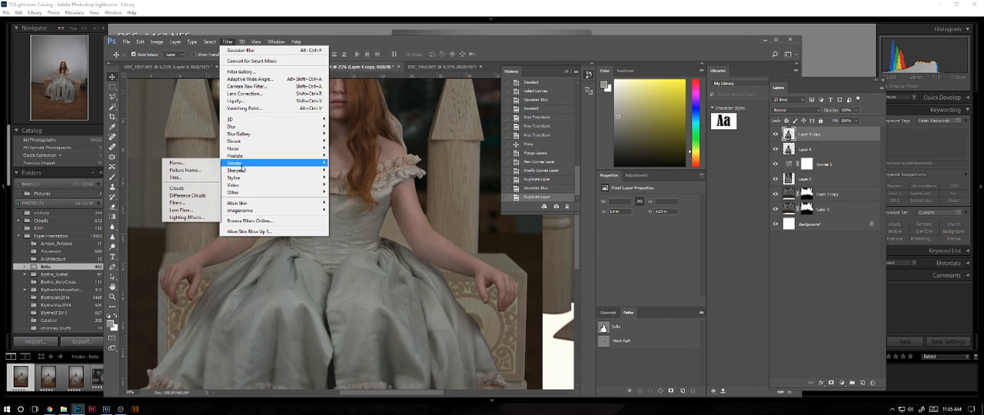
mouse_move(243, 148)
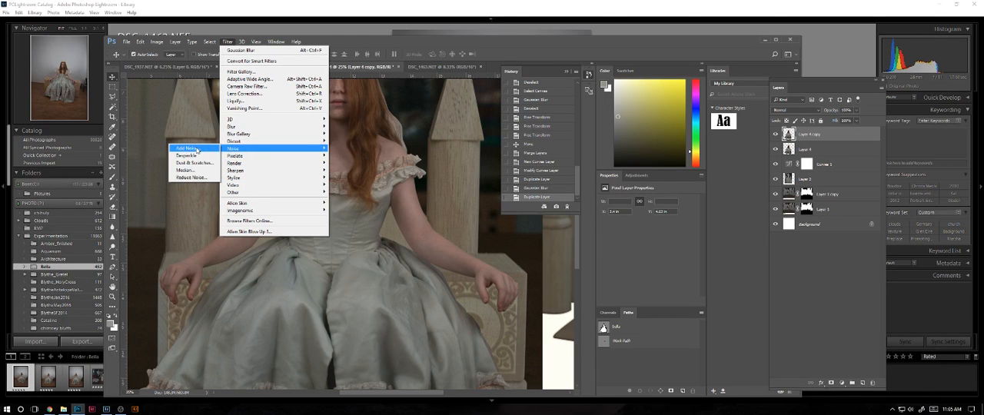
left_click(196, 149)
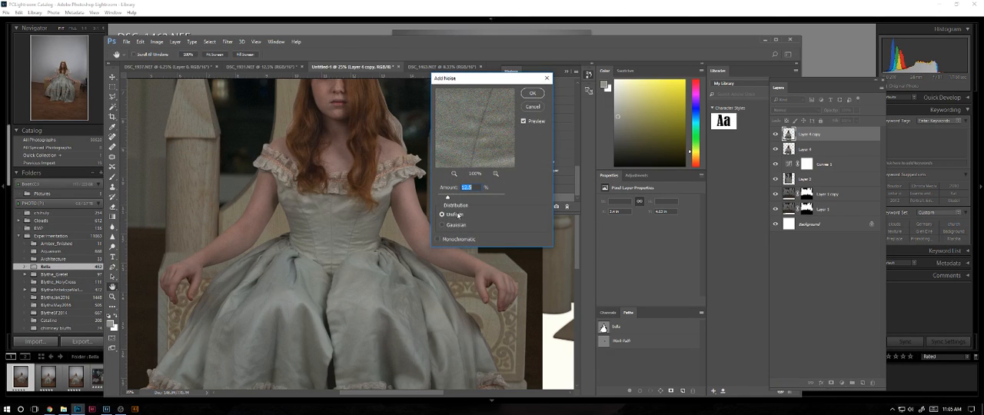
left_click_drag(448, 198, 443, 199)
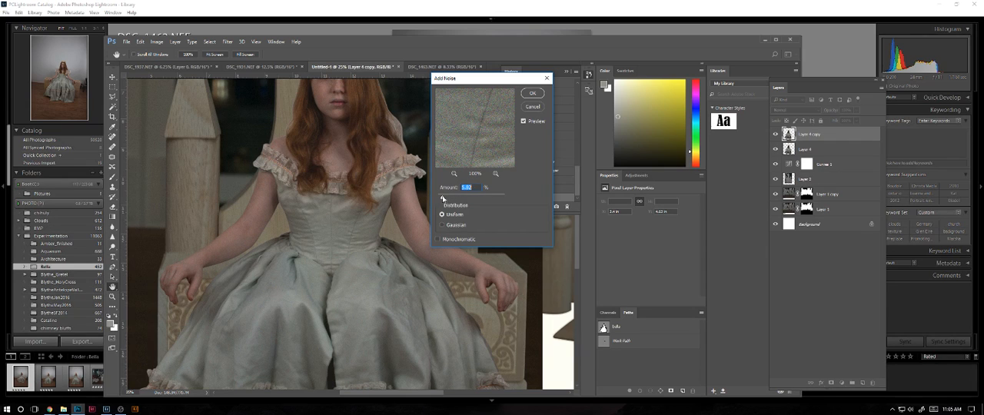
left_click(437, 240)
key("ctrl+plus")
key("ctrl+plus")
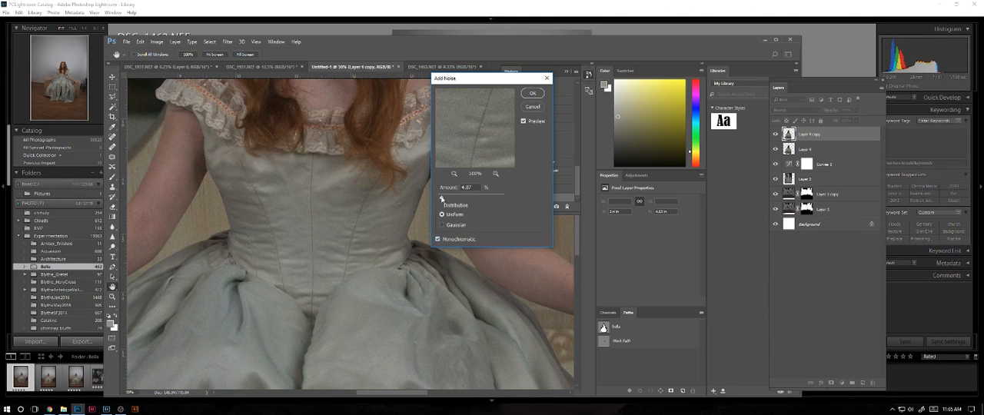
Fine-tune the noise amount, switch its distribution to Gaussian, reduce the amount slightly and apply the noise to the copy.
left_click(442, 198)
left_click_drag(442, 198, 444, 198)
left_click_drag(444, 198, 442, 198)
left_click(442, 224)
left_click_drag(442, 197, 440, 198)
left_click(538, 94)
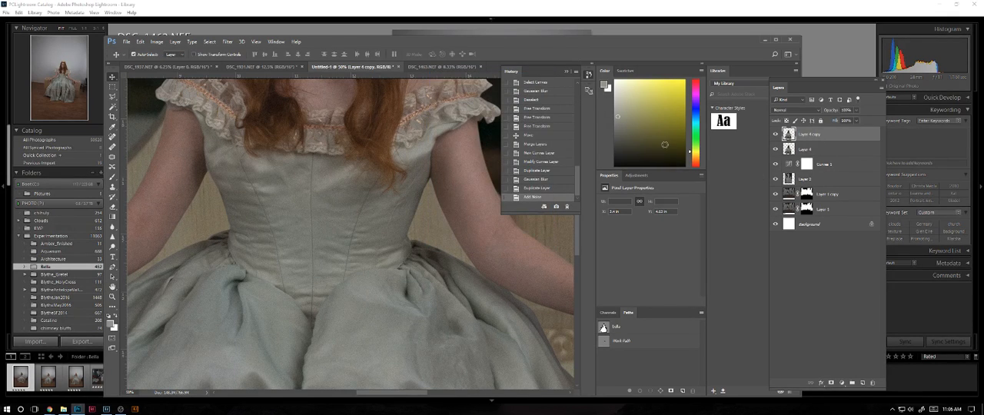
Rename the noisy copy with the girl's first name followed by "_noise", and the original Layer 4 with her first name.
key("ctrl+minus")
key("ctrl+minus")
key("ctrl+minus")
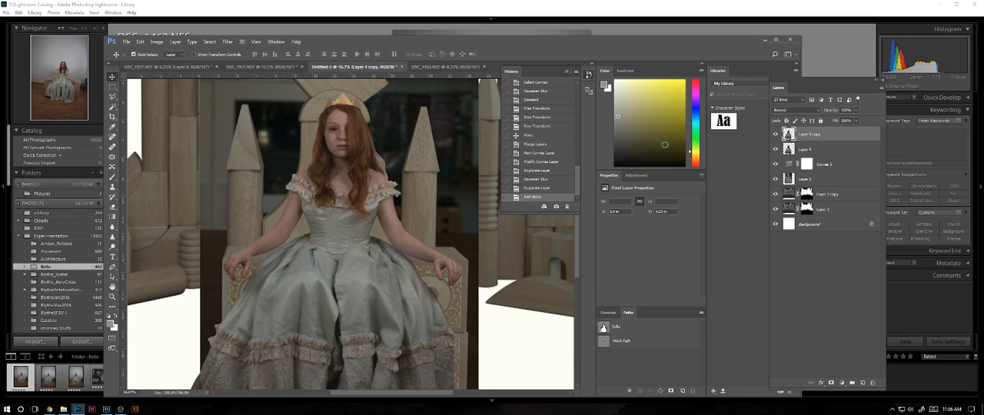
double_click(809, 135)
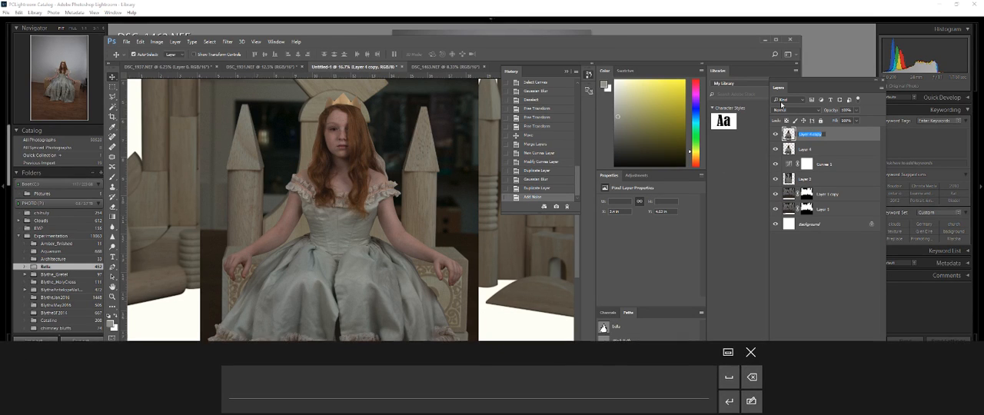
type("bel")
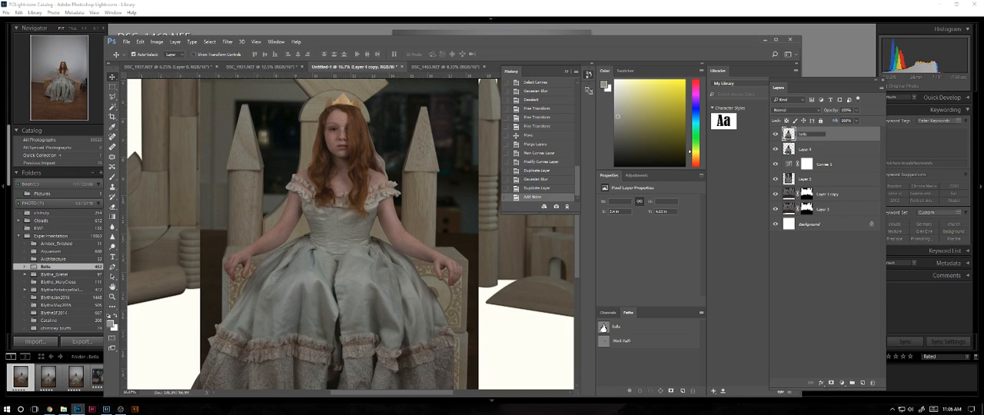
type("la_noise")
key("Return")
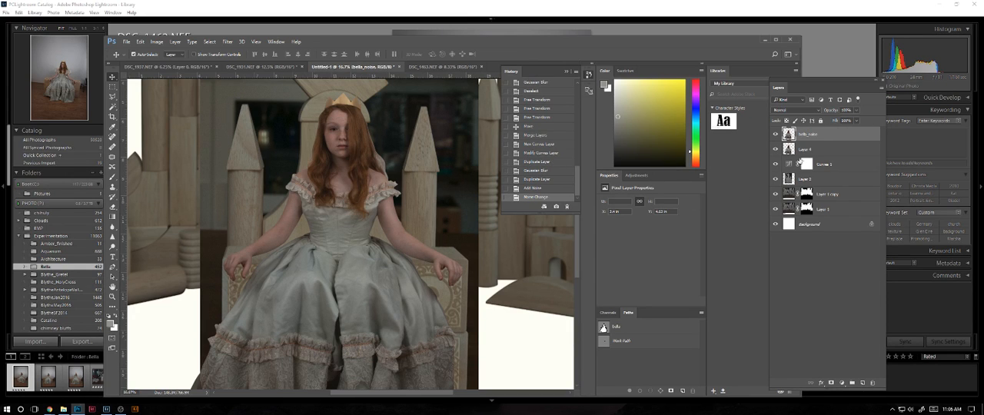
double_click(806, 150)
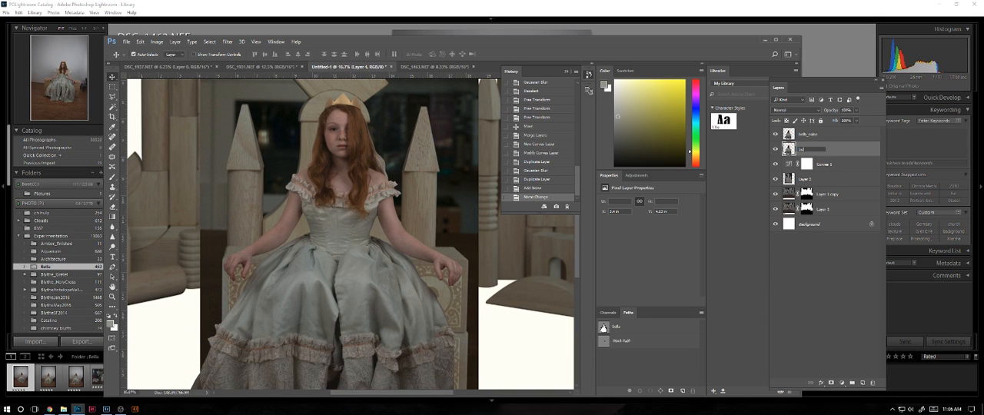
type("bella")
key("Return")
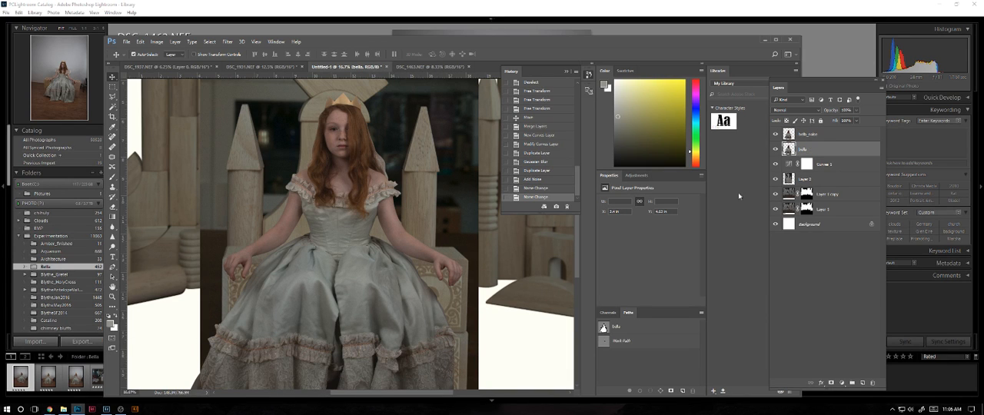
Rename Layer 2 as "throne" and the blurred castle layer, Layer 1 copy, as "wall".
double_click(808, 179)
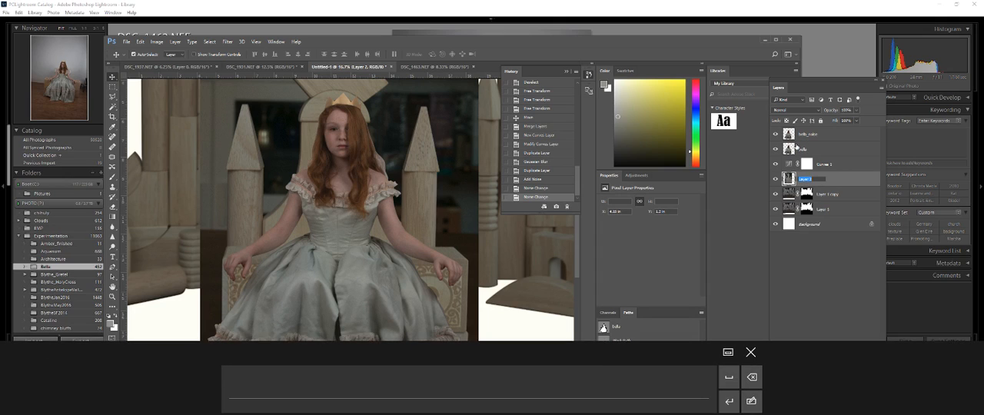
type("throne")
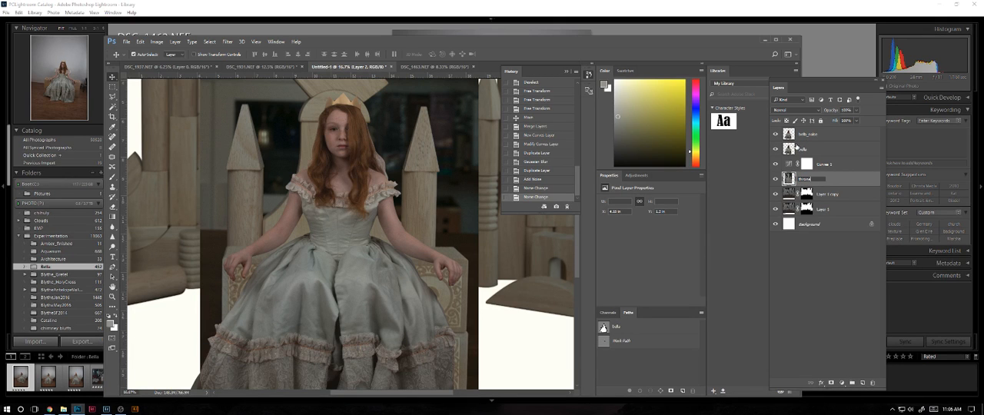
key("Return")
double_click(830, 196)
type("wal")
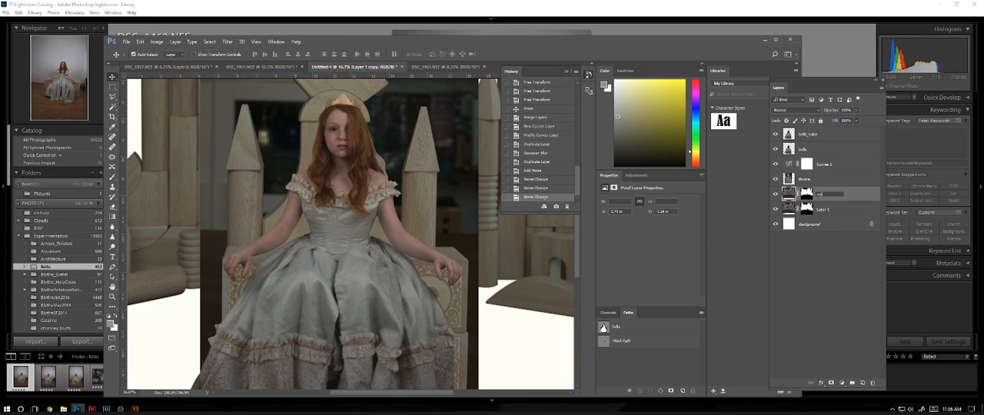
type("l")
key("Return")
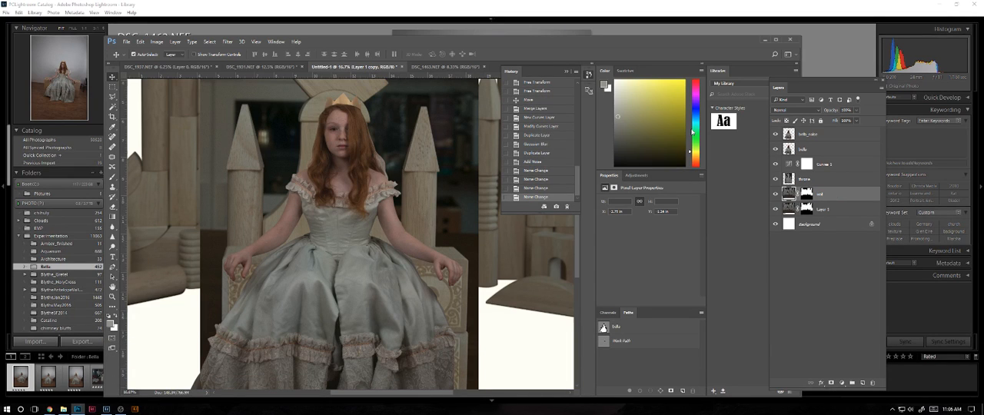
Rename the sharp castle layer, Layer 1, as "wall" and its blurred copy as "wall_blur".
double_click(823, 209)
type("wall")
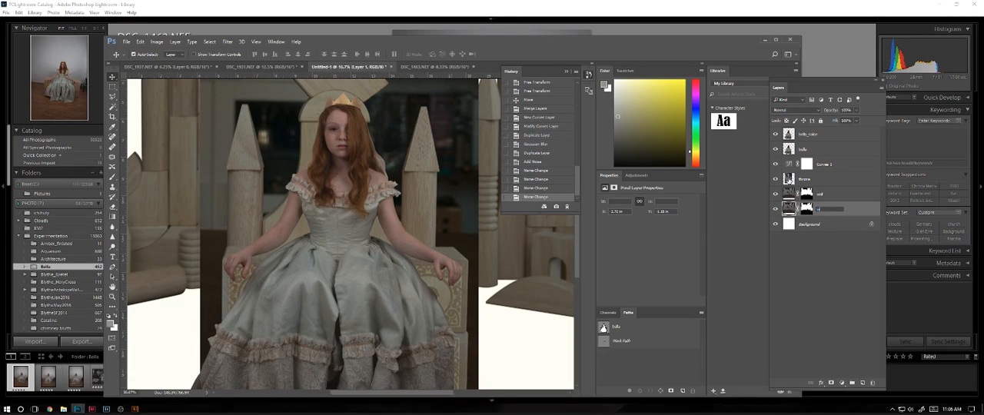
double_click(825, 195)
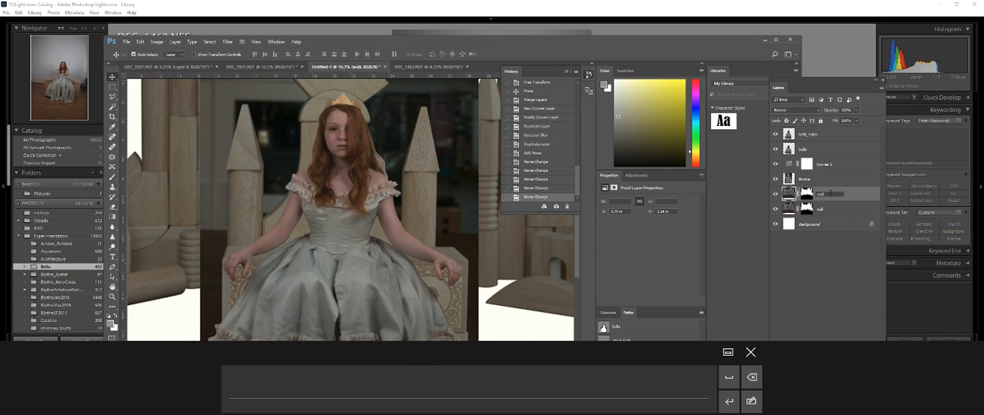
key("Right")
type("_bl")
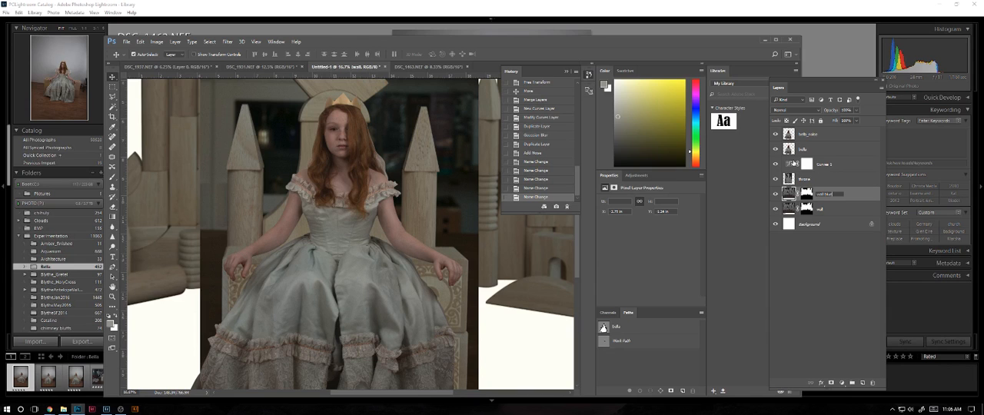
type("ur")
key("Return")
left_click(780, 265)
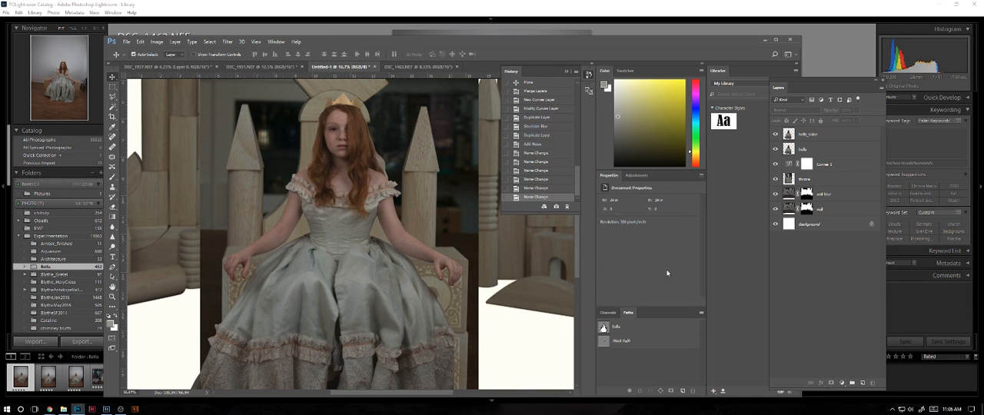
key("ctrl+minus")
key("ctrl+minus")
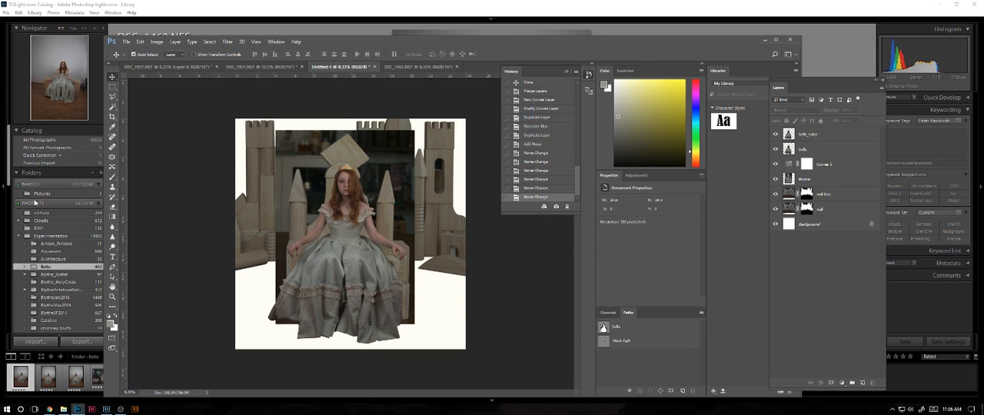
key("ctrl+plus")
key("ctrl+plus")
key("ctrl+plus")
key("ctrl+plus")
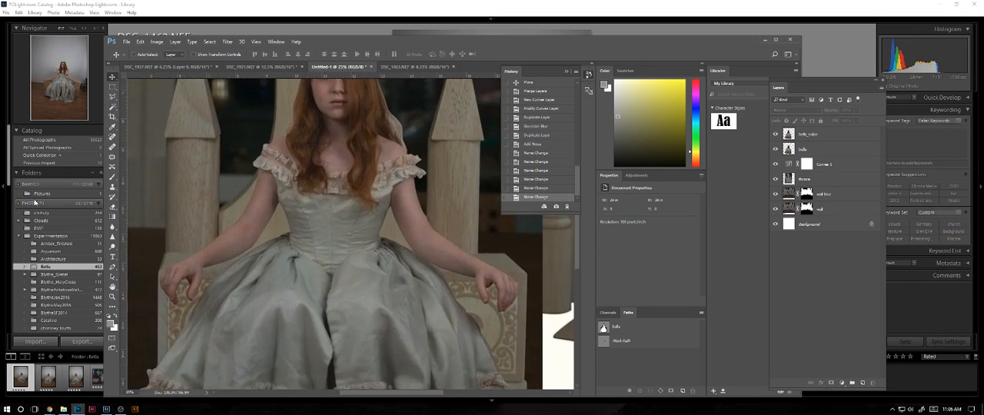
key("ctrl+minus")
key("ctrl+minus")
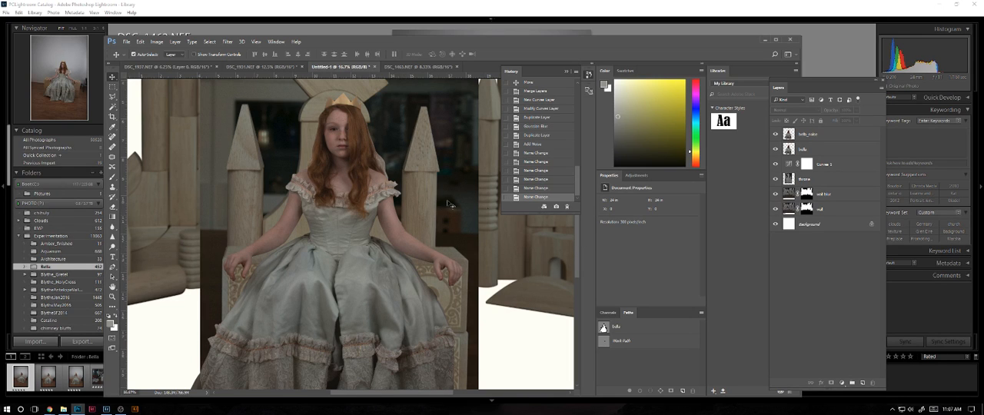
Move the throne layer slightly down and reduce its height a little from the bottom edge with Free Transform.
left_click(807, 180)
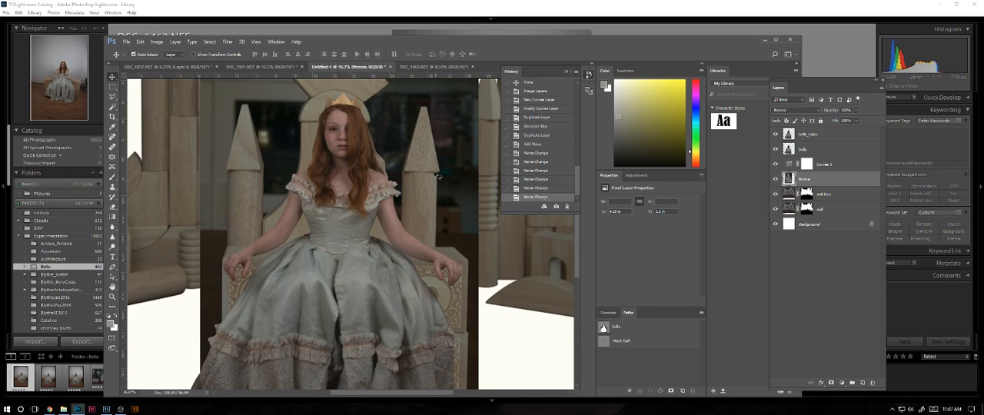
left_click_drag(422, 180, 422, 188)
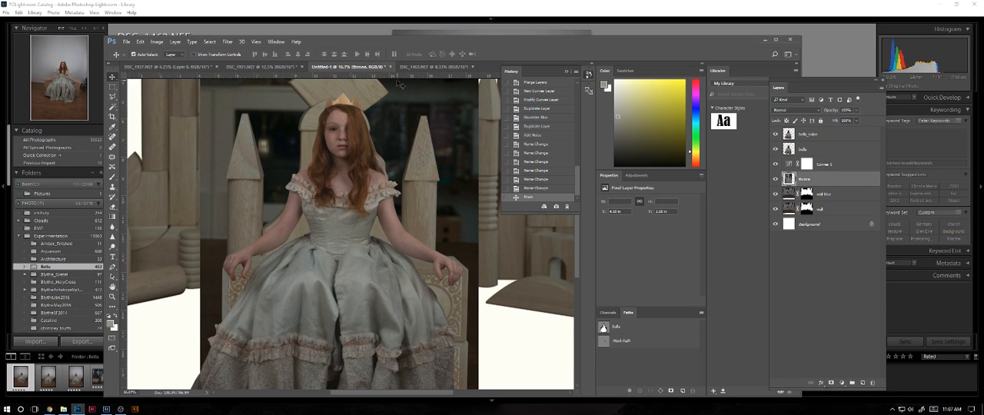
key("ctrl+minus")
key("ctrl+minus")
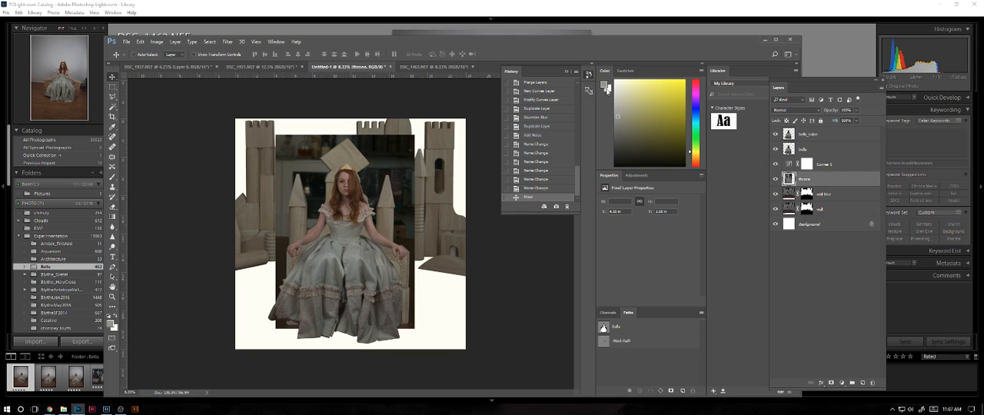
key("ctrl+t")
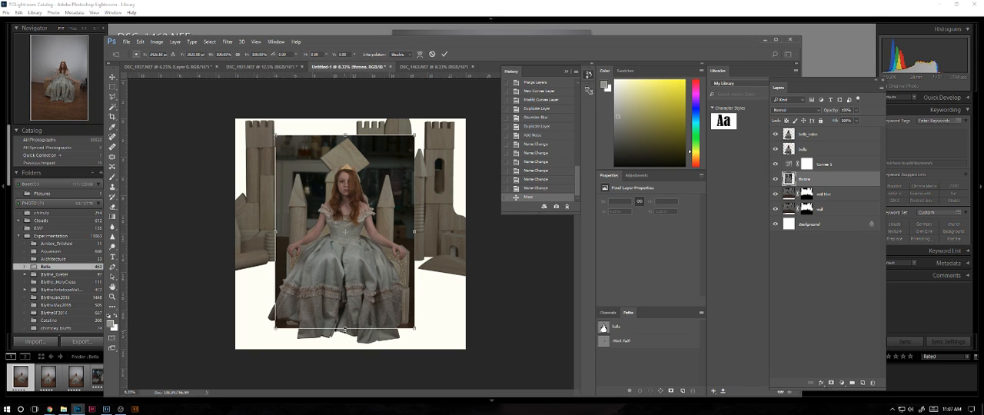
left_click_drag(345, 329, 343, 324)
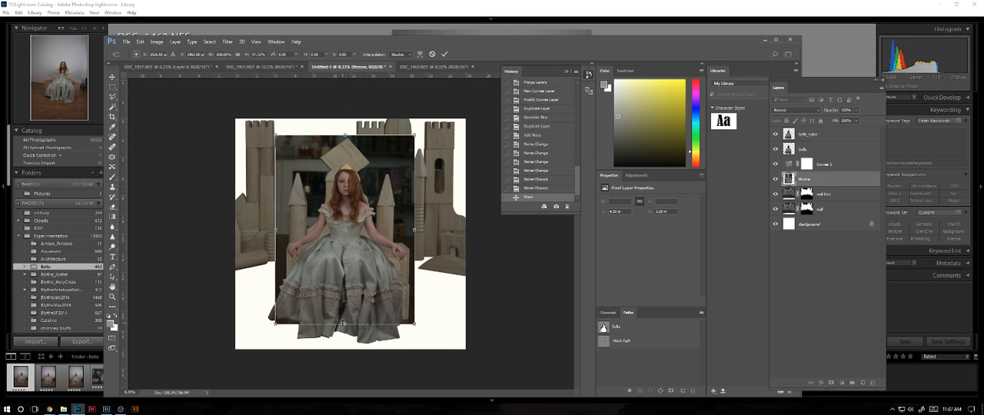
key("Return")
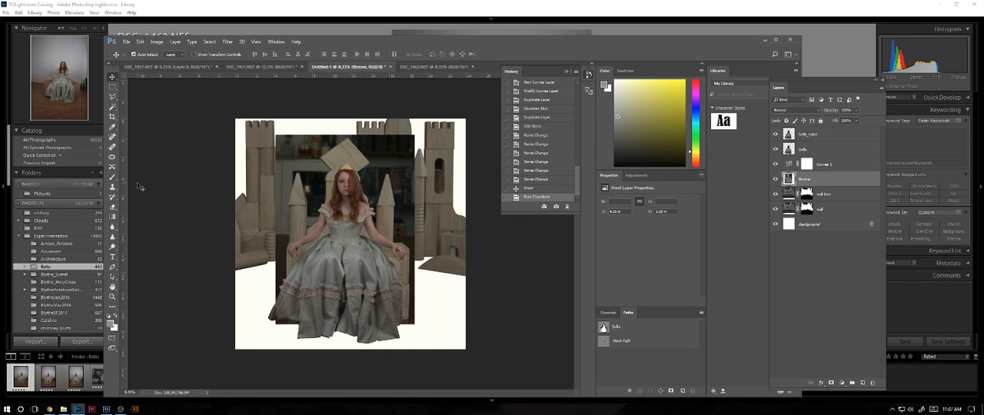
key("ctrl+plus")
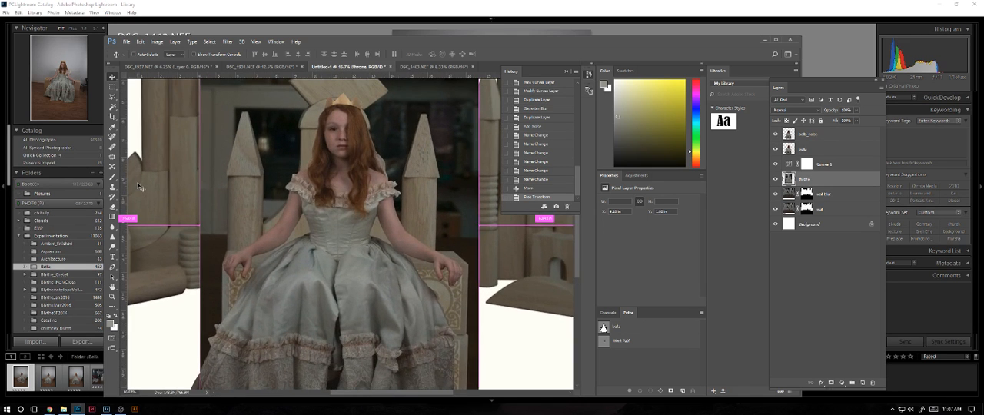
key("ctrl+minus")
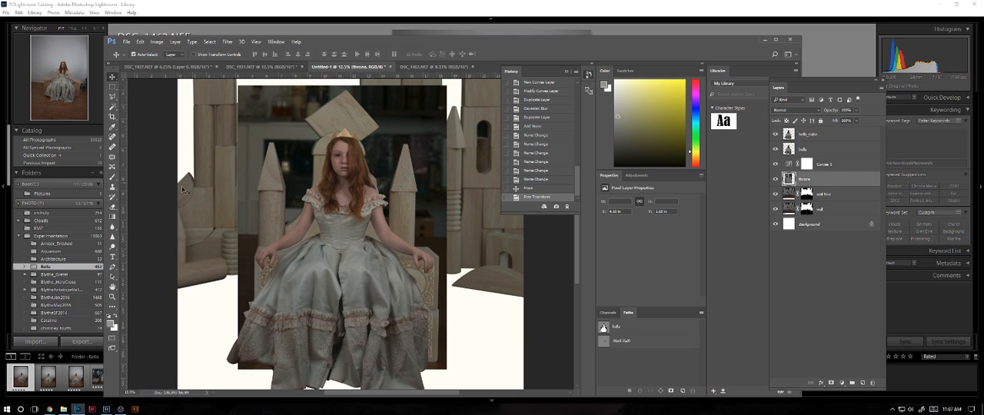
left_click_drag(348, 269, 360, 265)
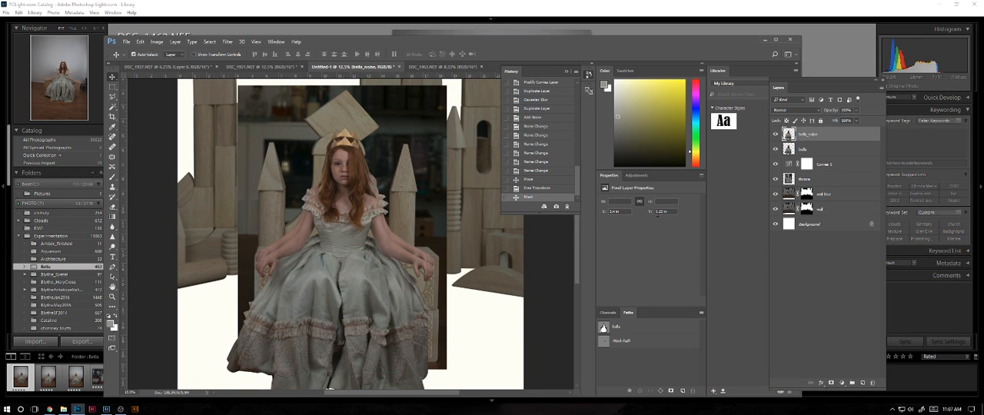
key("ctrl+z")
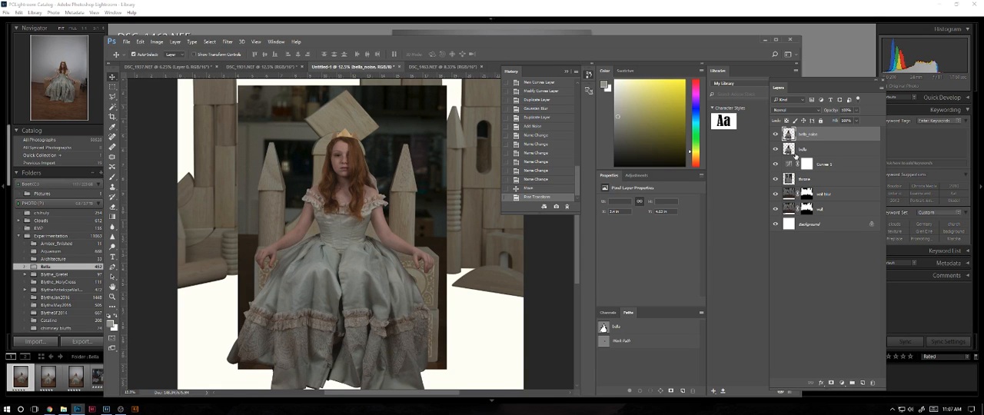
Nudge the throne layer slightly further down behind the girl.
left_click(807, 179)
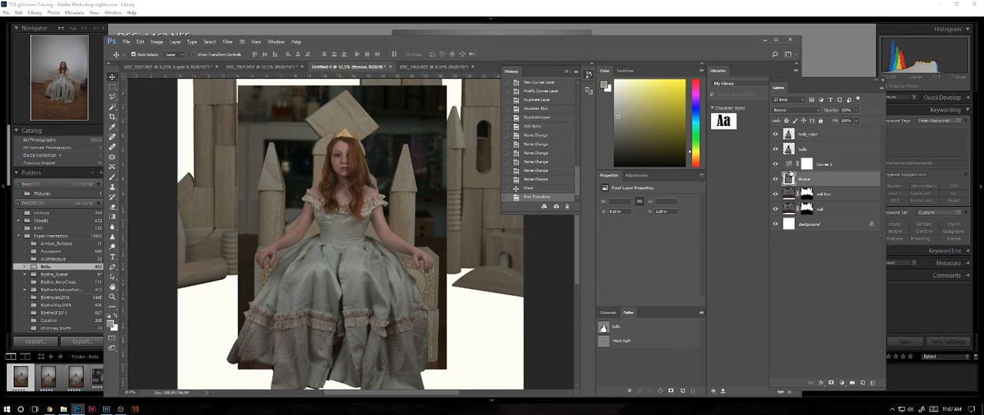
key("Down")
key("Down")
key("Down")
key("Down")
key("Down")
key("Down")
key("Down")
key("Down")
key("Down")
key("Down")
key("Down")
key("Down")
key("Down")
key("Down")
key("Down")
key("Down")
key("Down")
key("Down")
key("Down")
key("Down")
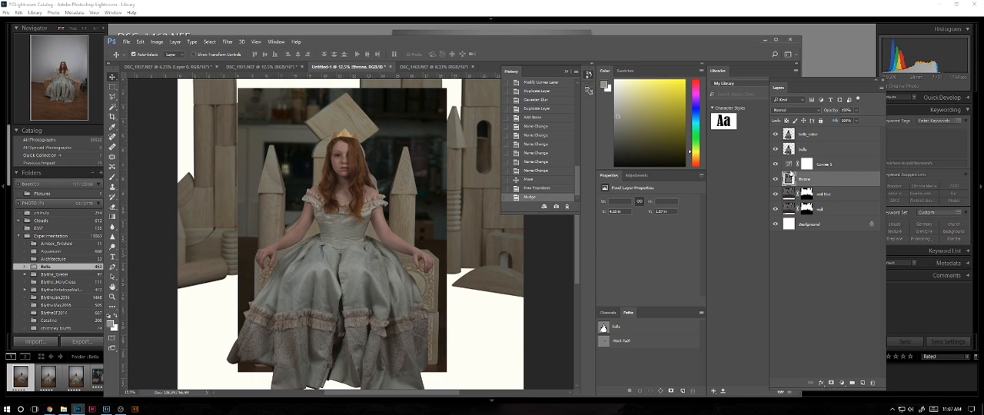
left_click(275, 369)
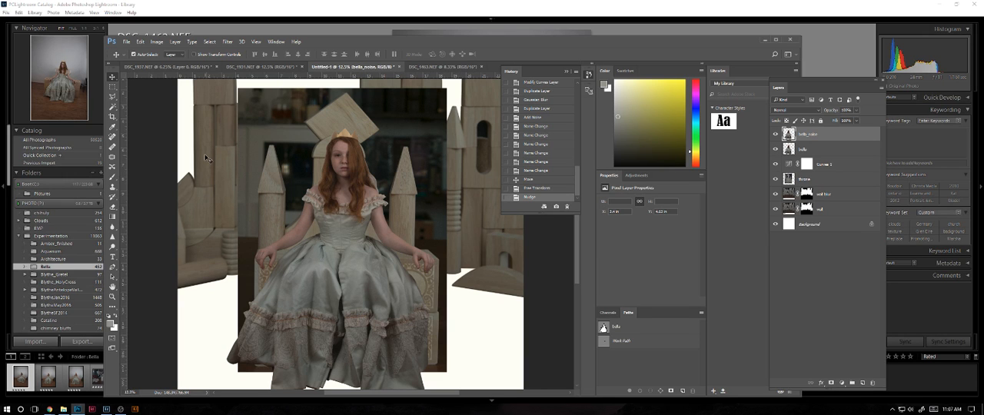
Create a new empty layer directly above the Curves 1 adjustment layer, keeping the default settings.
key("ctrl+plus")
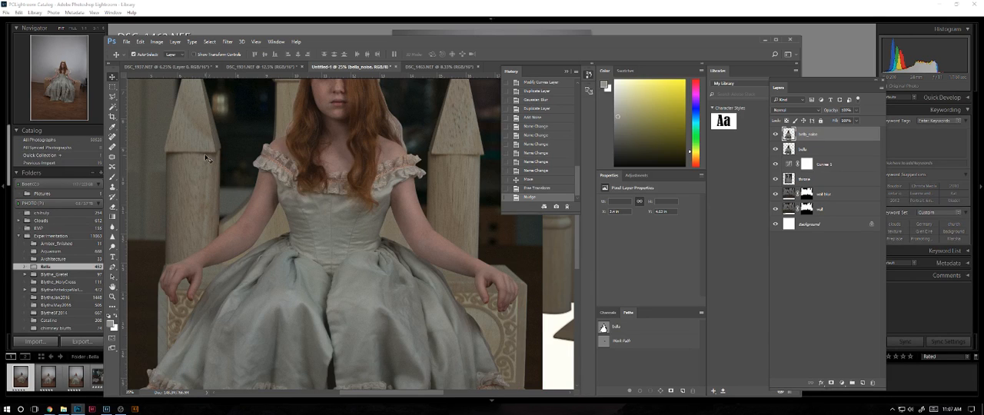
left_click(821, 179)
left_click(831, 164)
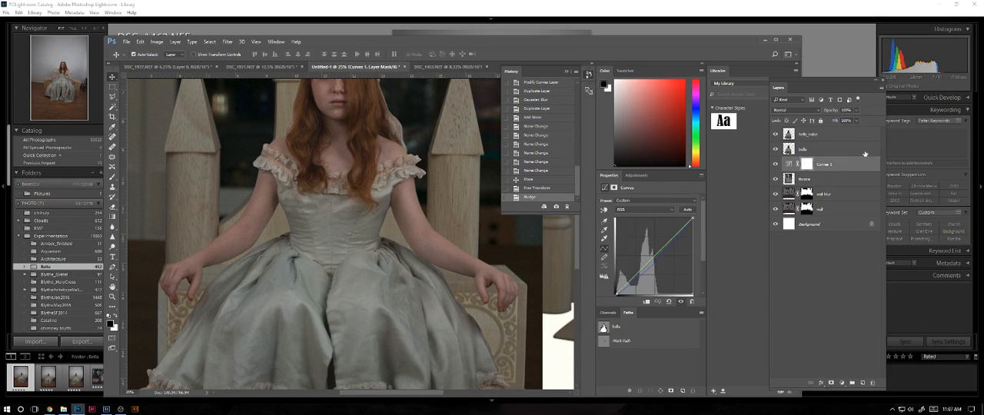
left_click(882, 88)
left_click(897, 99)
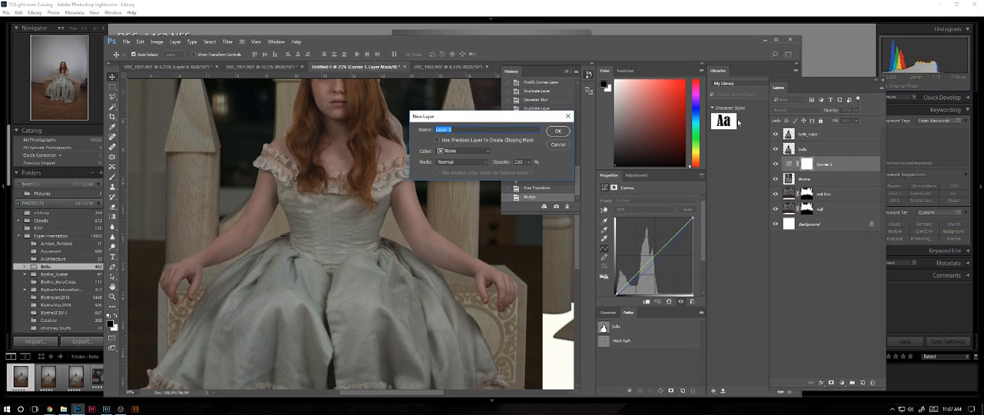
left_click(555, 131)
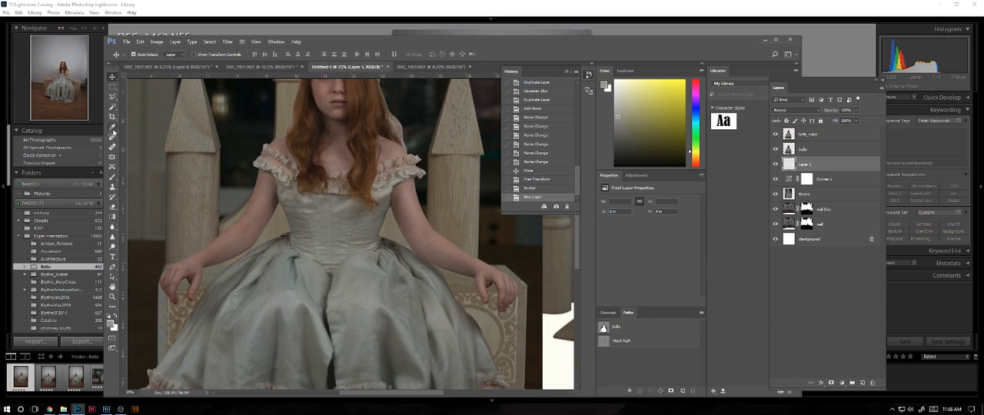
Brush soft black shadows beneath both of the girl's forearms on the new layer and set its blending mode to Multiply.
left_click(114, 177)
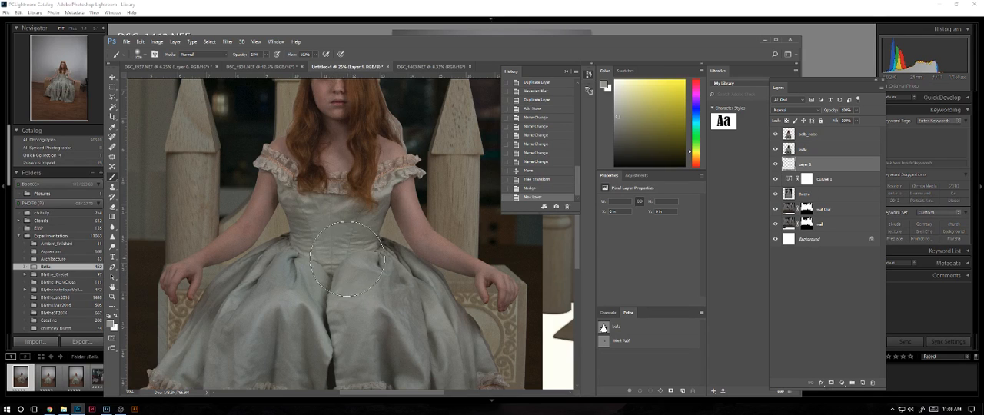
left_click(456, 274)
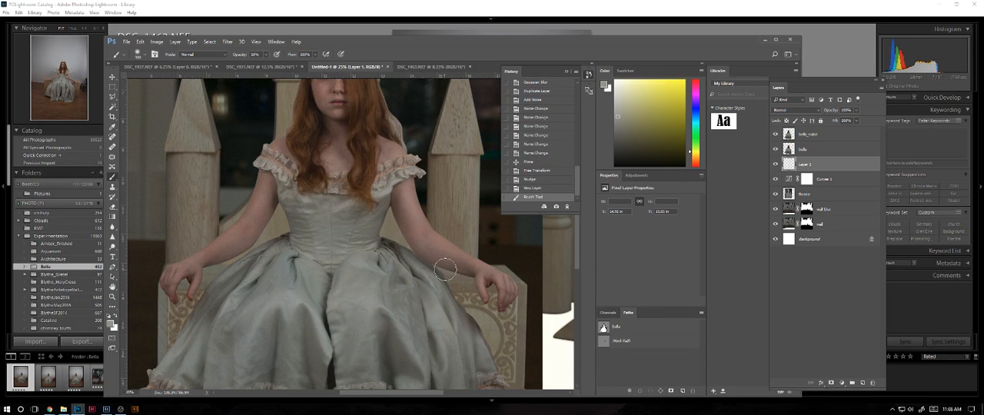
key("ctrl+z")
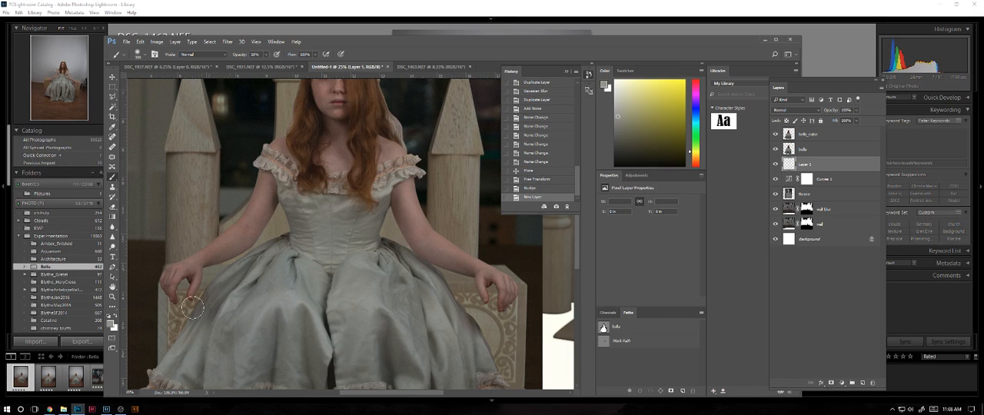
left_click(109, 317)
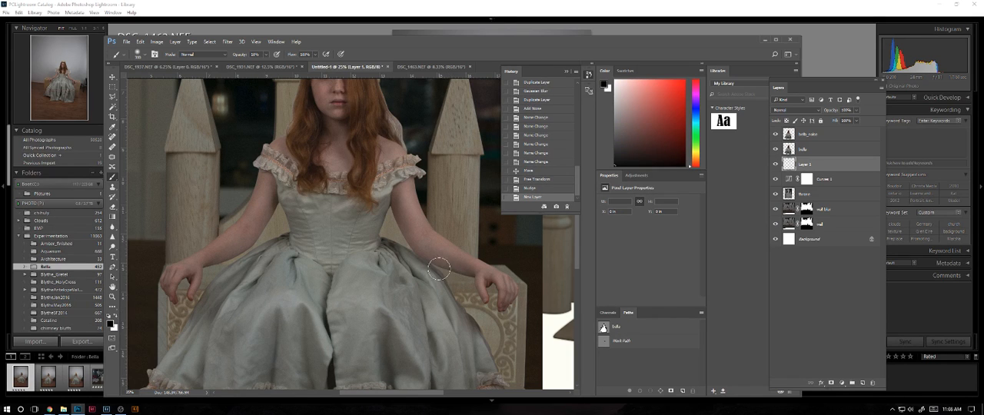
left_click_drag(446, 268, 473, 280)
mouse_move(471, 279)
left_mouse_down()
mouse_move(437, 264)
mouse_move(470, 277)
left_mouse_up()
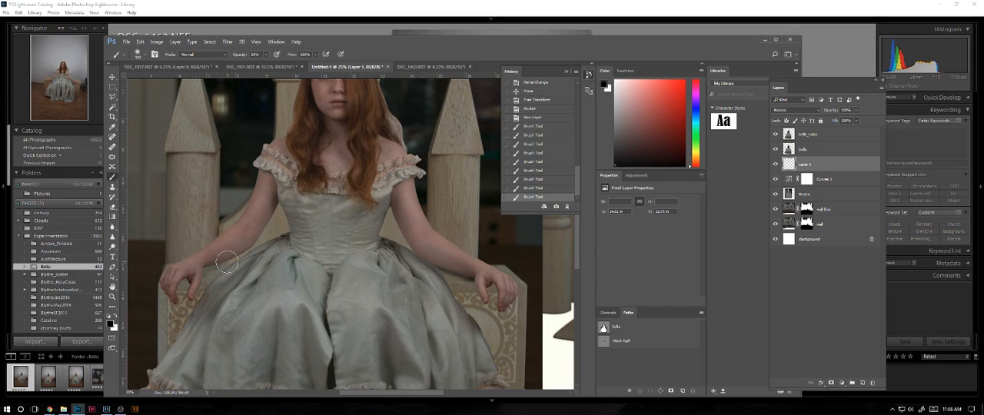
mouse_move(227, 262)
left_mouse_down()
mouse_move(180, 277)
mouse_move(216, 264)
left_mouse_up()
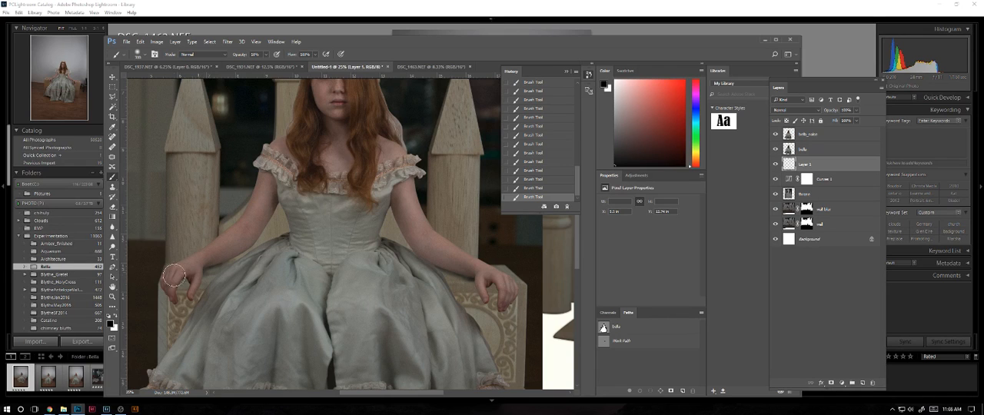
left_click(792, 110)
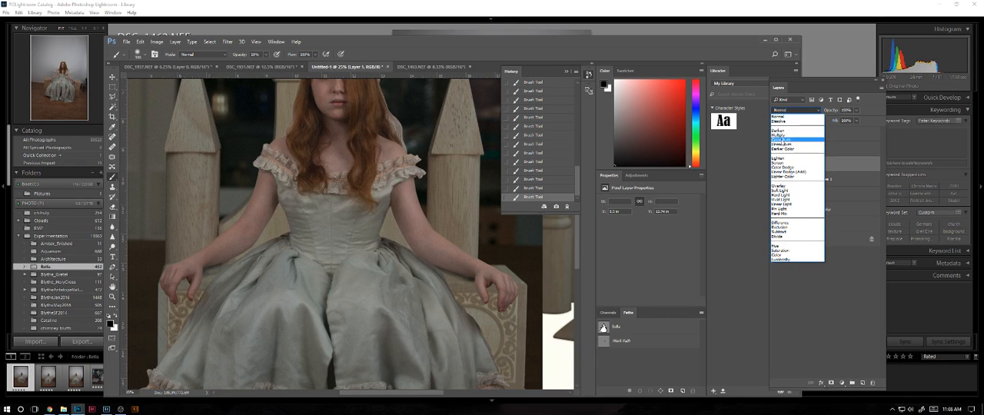
left_click(792, 131)
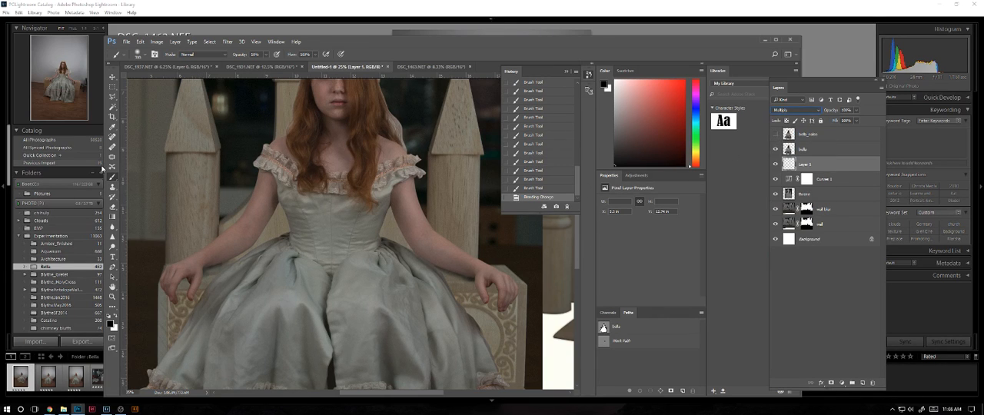
Brush in more shadow around the girl's hand and wrist on the image's left throne arm, undoing the last stroke beneath the forearm.
key("ctrl+plus")
key("ctrl+plus")
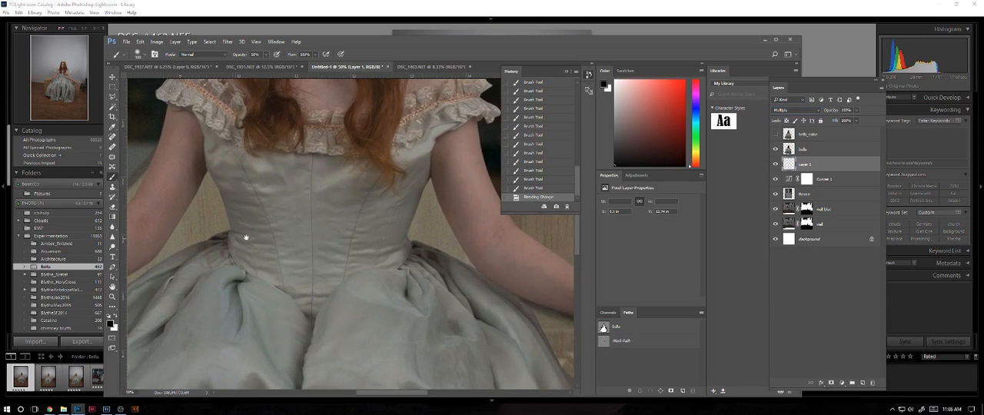
left_click_drag(246, 237, 361, 240)
mouse_move(187, 292)
left_mouse_down()
mouse_move(177, 301)
mouse_move(219, 282)
mouse_move(160, 310)
mouse_move(219, 285)
left_mouse_up()
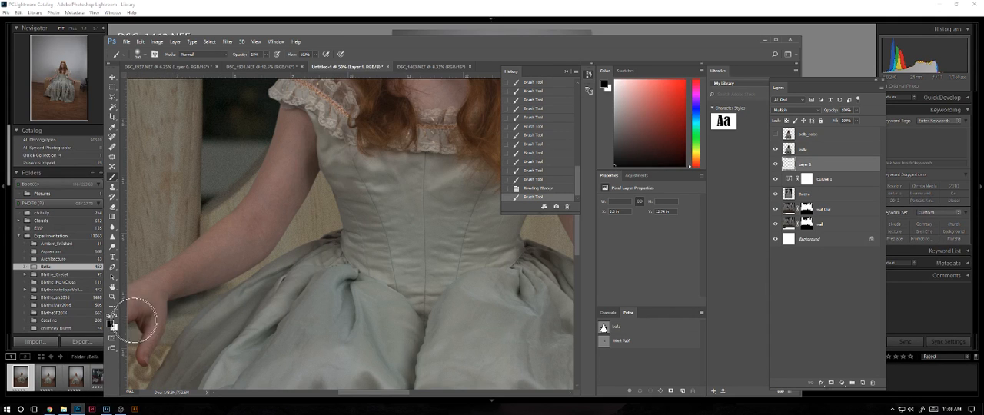
mouse_move(134, 320)
left_mouse_down()
mouse_move(144, 318)
mouse_move(136, 319)
left_mouse_up()
left_click_drag(137, 319, 191, 310)
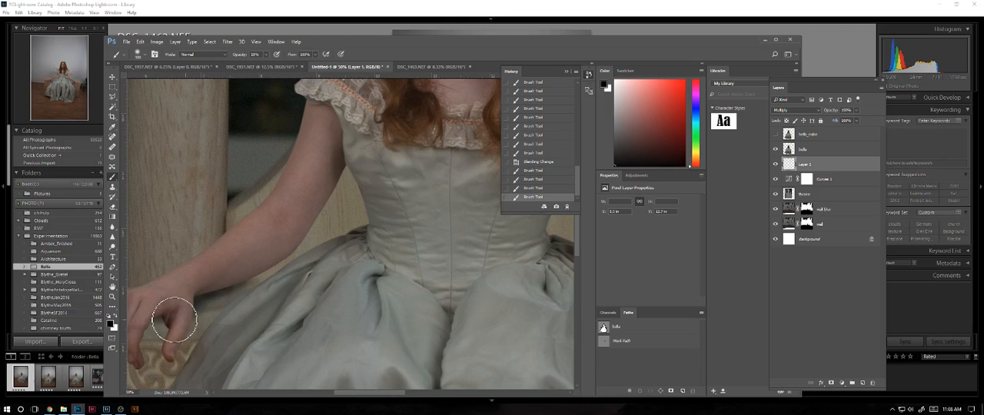
left_click_drag(174, 319, 180, 317)
left_click_drag(182, 317, 256, 310)
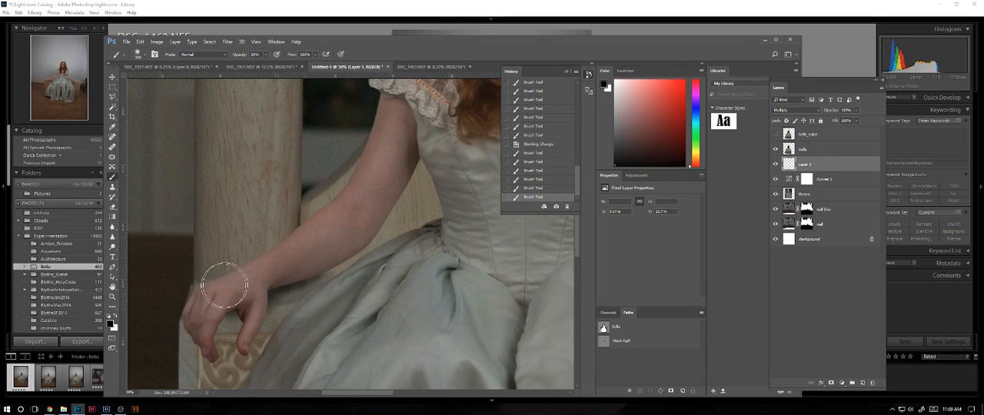
mouse_move(371, 238)
left_mouse_down()
mouse_move(424, 172)
mouse_move(346, 243)
left_mouse_up()
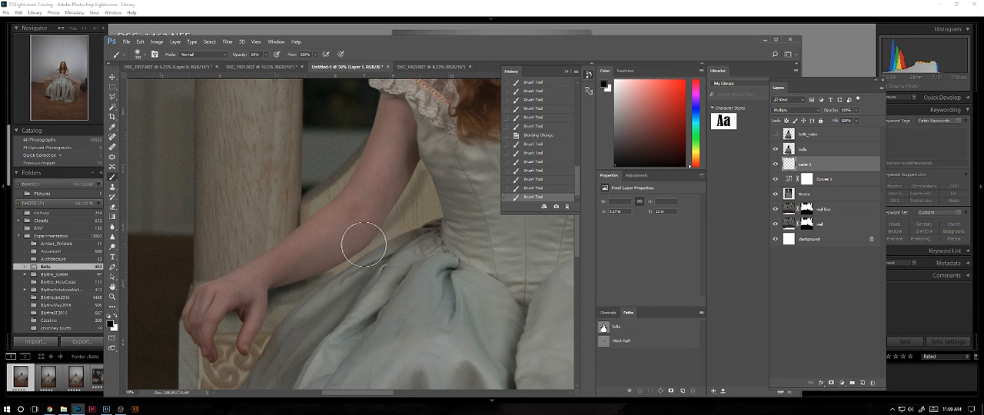
key("ctrl+z")
Enlarge the brush and paint broader, softer shadows beneath both forearms and around the hand on the image's right throne arm.
key("]")
key("]")
key("]")
key("]")
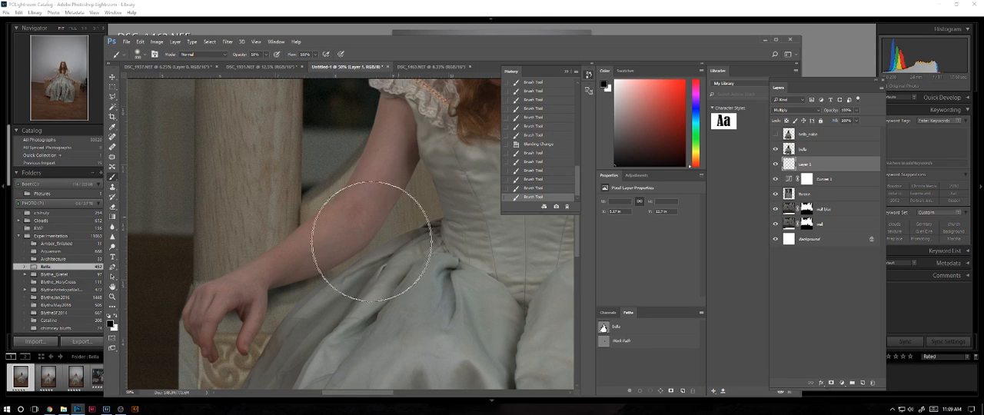
scroll(355, 245, "right", 5)
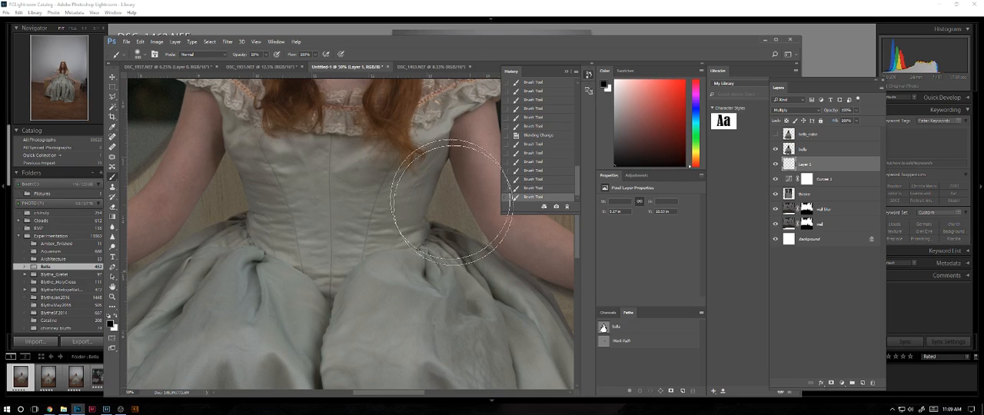
left_click_drag(486, 263, 461, 237)
left_click_drag(471, 284, 333, 231)
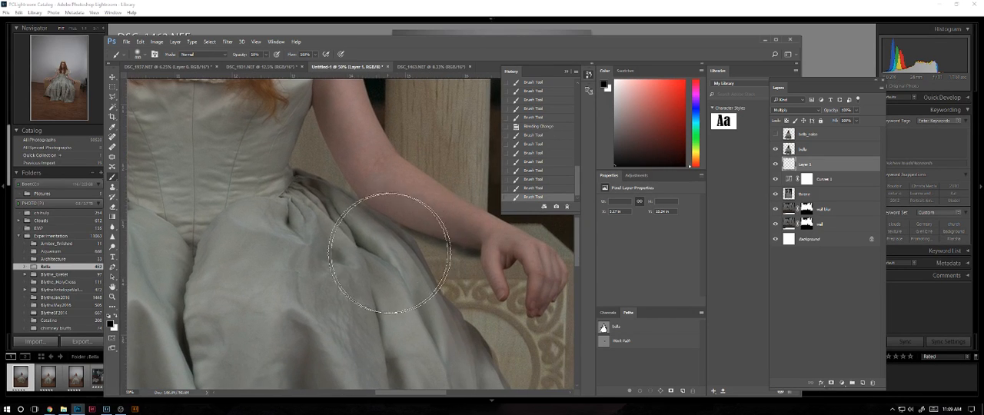
mouse_move(394, 221)
left_mouse_down()
mouse_move(471, 253)
mouse_move(511, 254)
left_mouse_up()
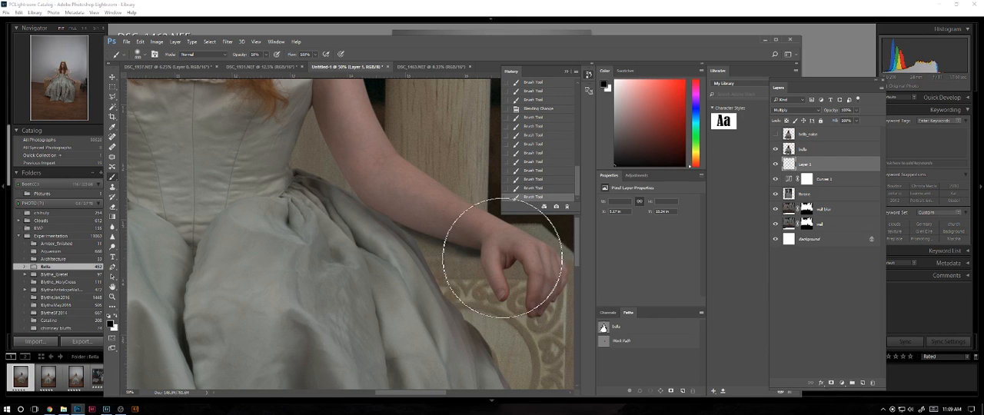
key("ctrl+minus")
key("ctrl+minus")
key("ctrl+minus")
key("ctrl+minus")
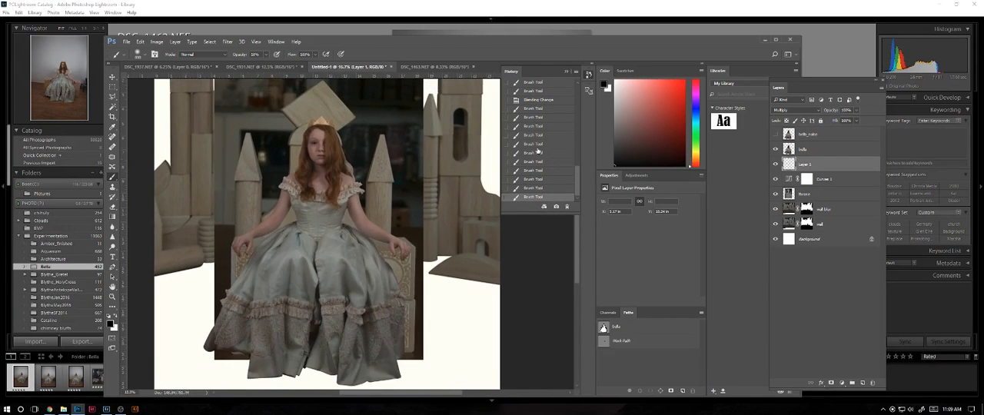
Compare the composite with the arm-shadow layer hidden and shown, and rename that layer "shadow".
key("ctrl+minus")
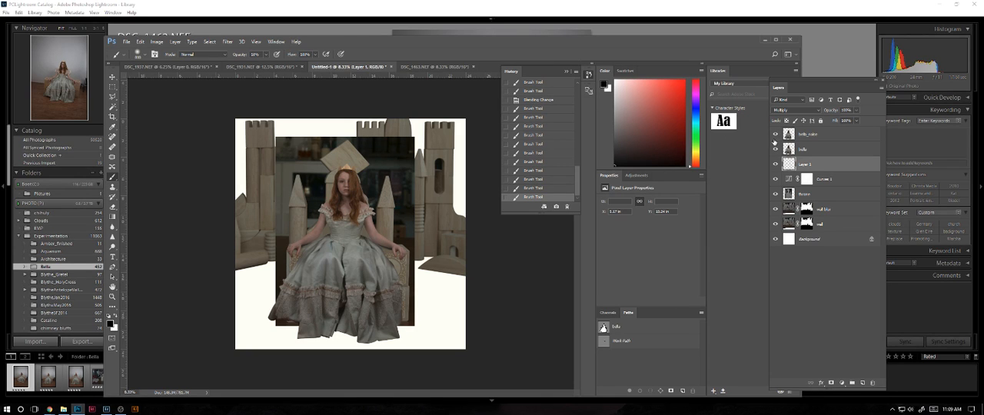
left_click(775, 165)
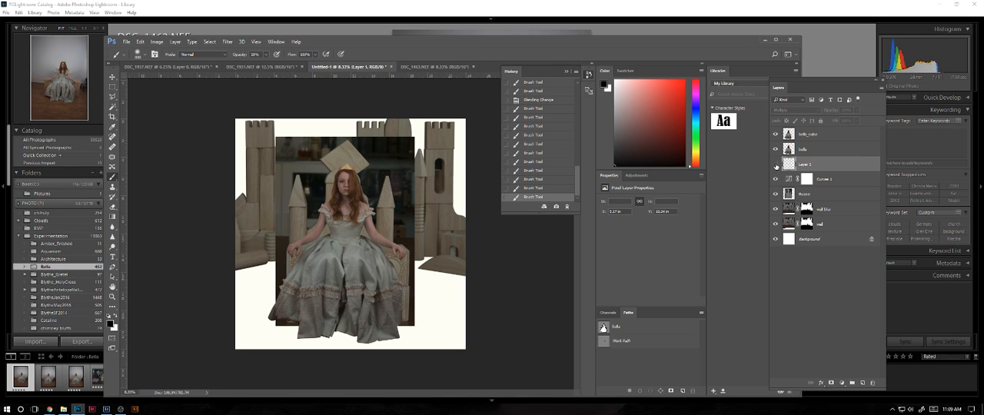
left_click(776, 165)
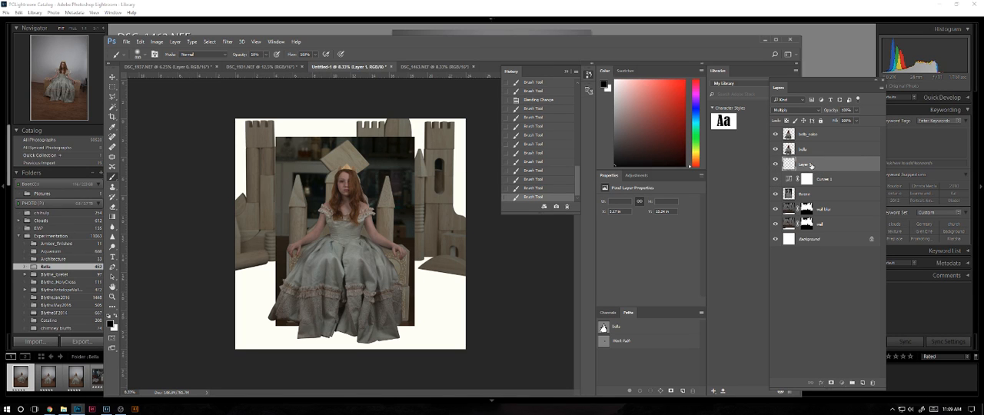
double_click(804, 164)
type("shadow")
key("Return")
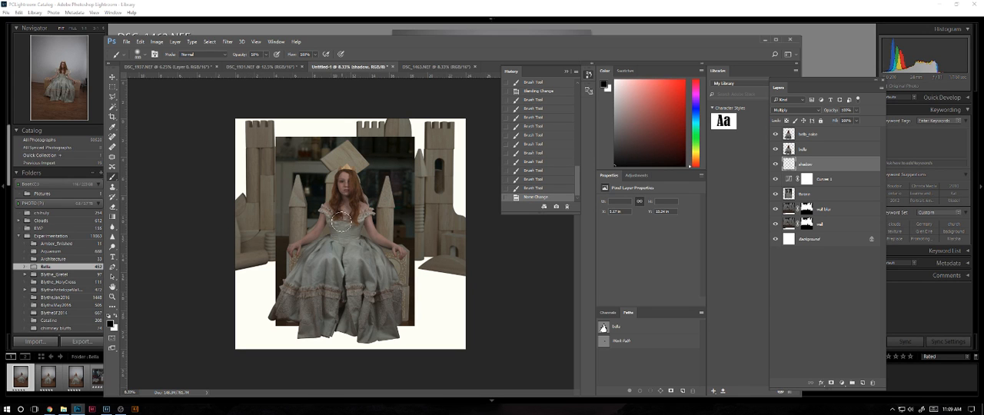
Examine the girl and throne at several magnifications, from the full composite to close-ups of her face, hair and shoulders.
key("ctrl+plus")
key("ctrl+plus")
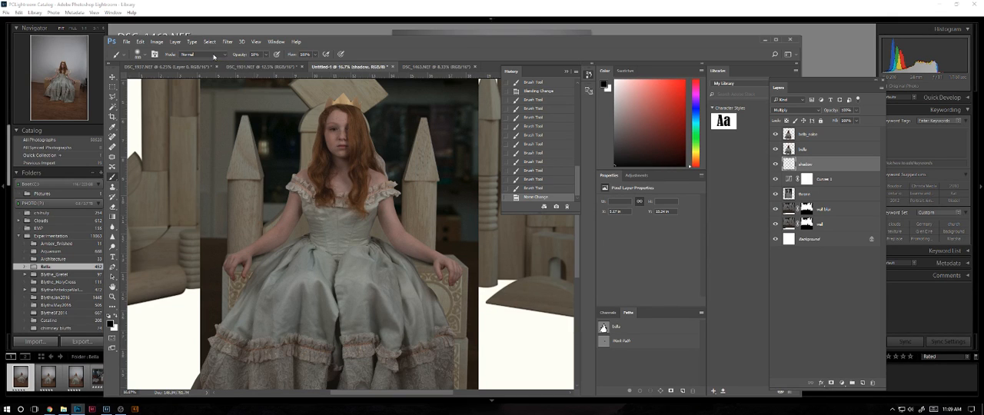
key("ctrl+plus")
key("ctrl+plus")
key("ctrl+plus")
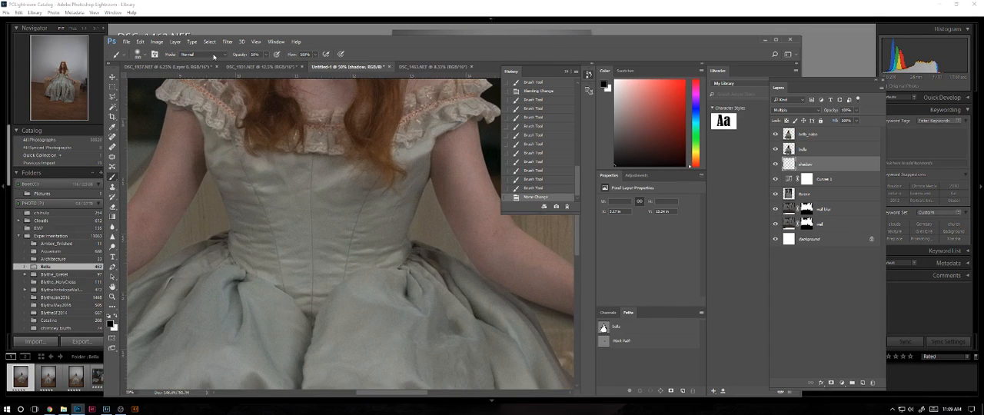
key("ctrl+minus")
key("ctrl+minus")
key("ctrl+minus")
key("ctrl+minus")
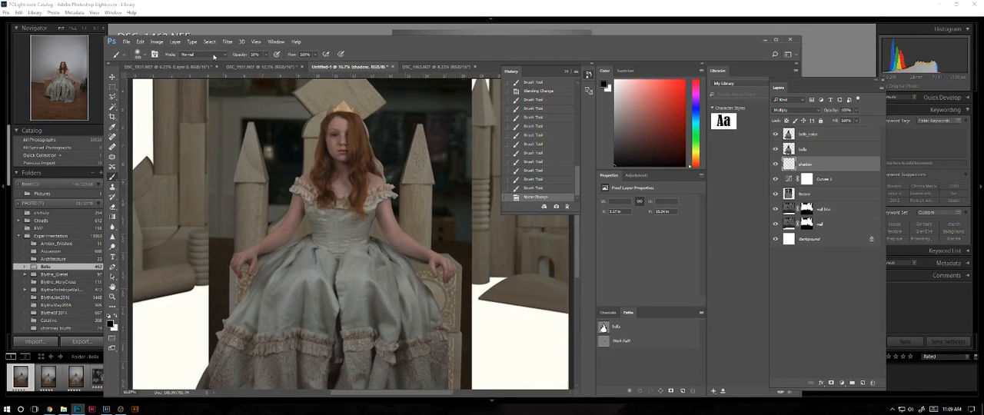
key("ctrl+plus")
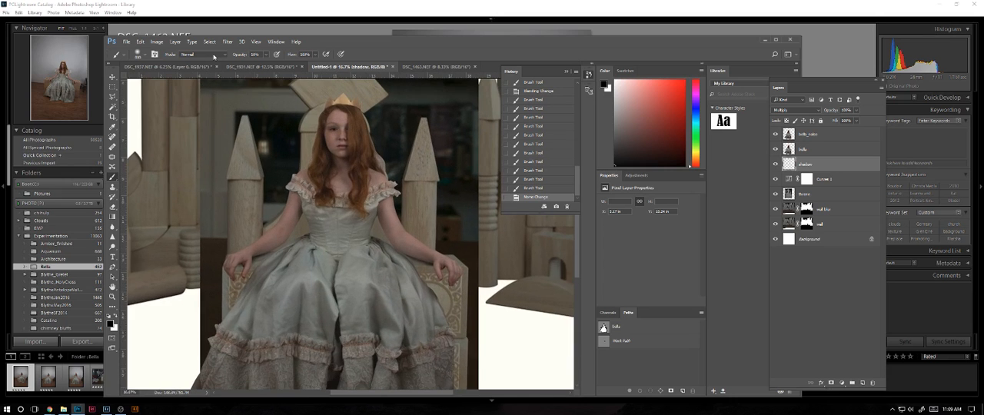
key("ctrl+minus")
key("ctrl+minus")
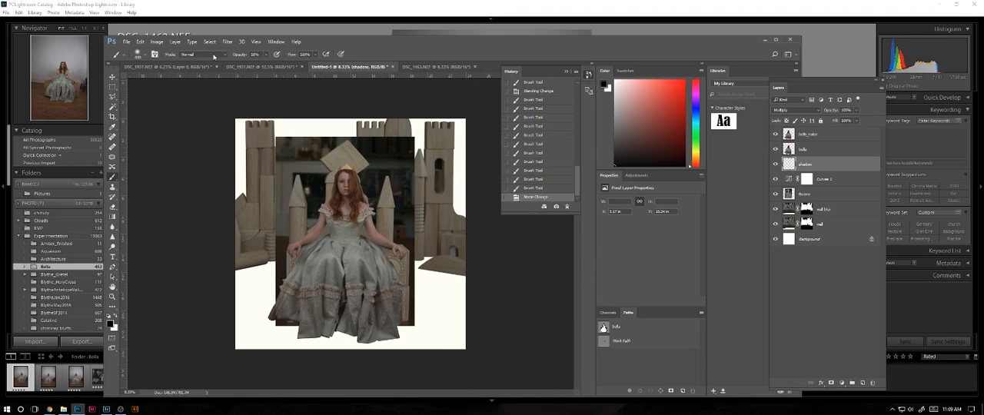
key("ctrl+plus")
key("ctrl+plus")
key("ctrl+plus")
key("ctrl+plus")
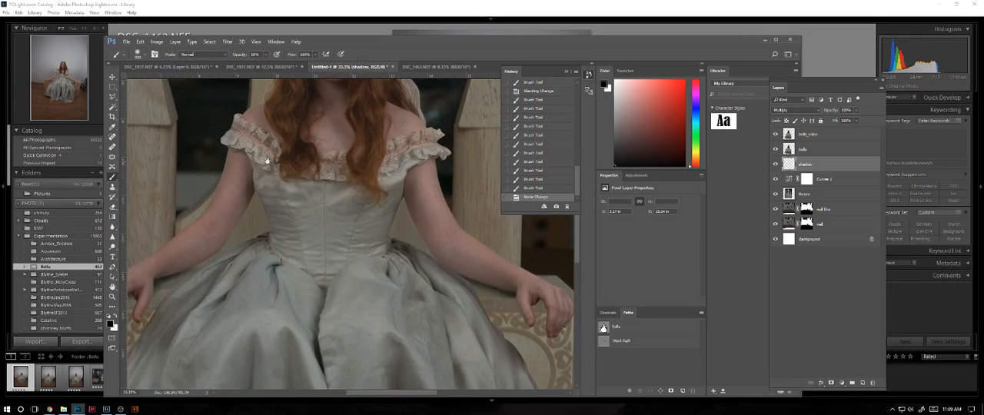
left_click_drag(268, 162, 263, 310)
mouse_move(213, 200)
left_mouse_down()
mouse_move(229, 205)
mouse_move(224, 216)
left_mouse_up()
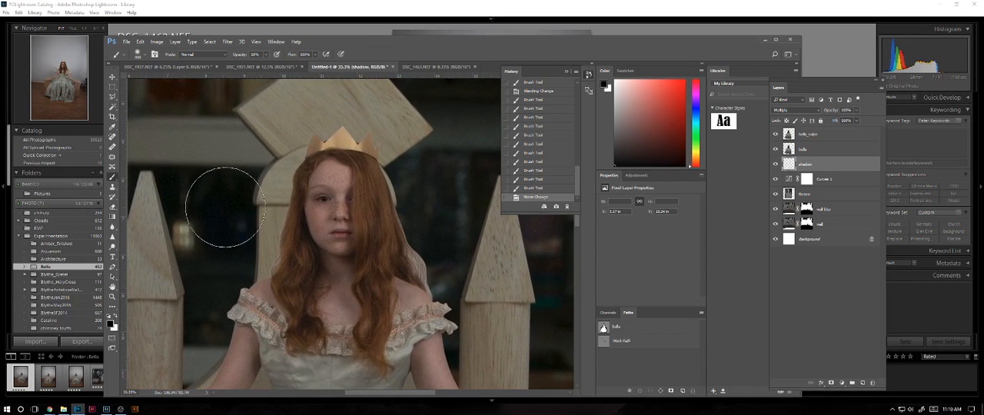
key("ctrl+plus")
key("ctrl+plus")
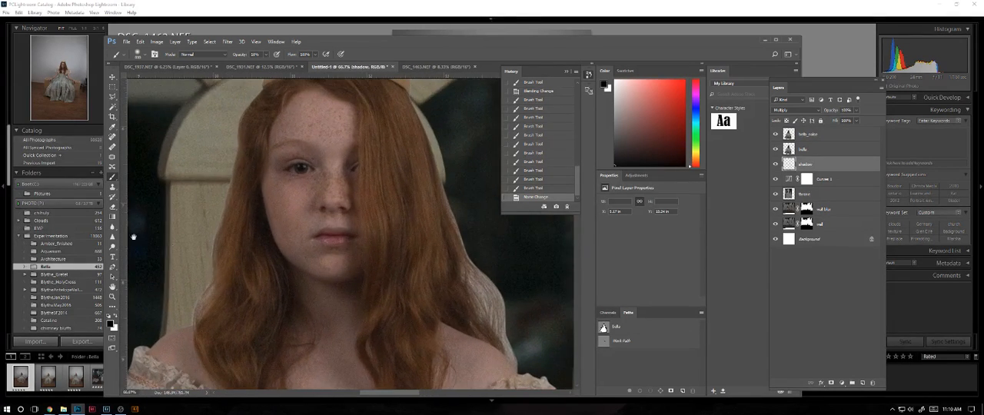
left_click_drag(280, 258, 341, 191)
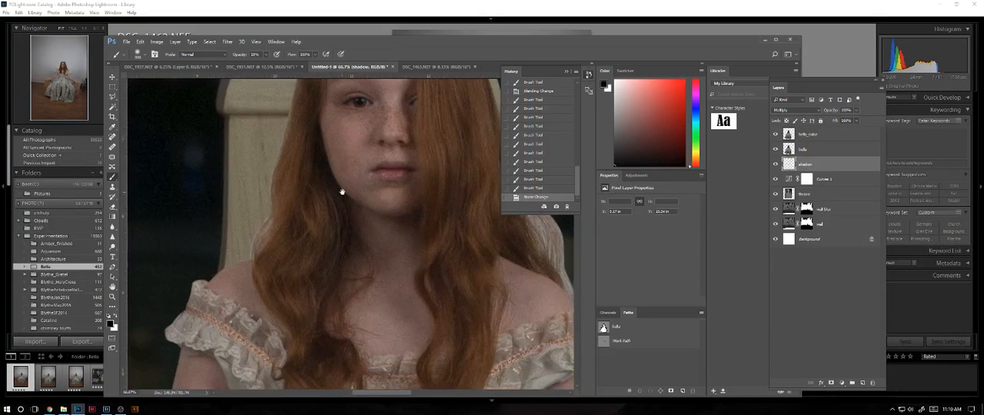
Hide the bella layer, add a layer mask to bella_noise, and inspect the girl's hair edges up close.
left_click(775, 149)
left_click(818, 136)
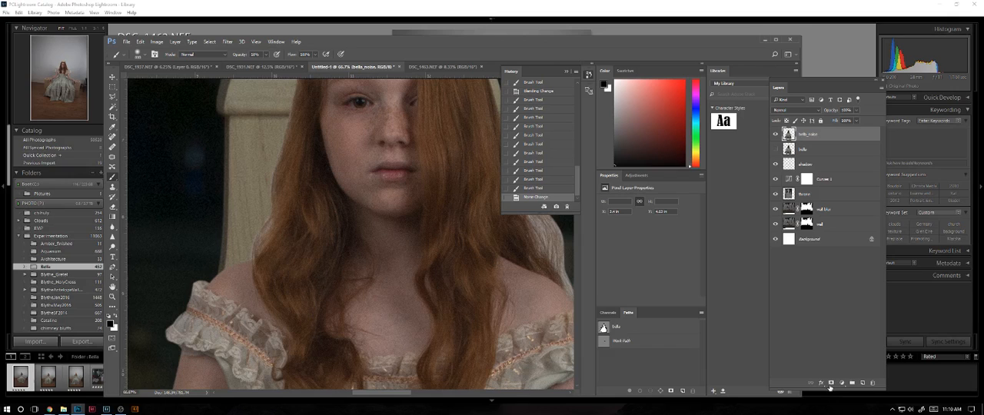
left_click(831, 383)
left_click_drag(291, 172, 246, 187)
key("ctrl+plus")
key("ctrl+plus")
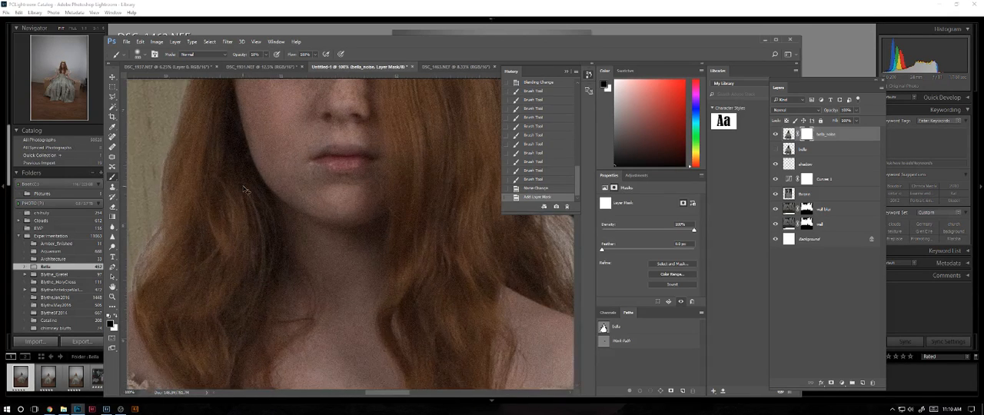
key("ctrl+plus")
left_click_drag(347, 269, 564, 232)
key("ctrl+minus")
key("ctrl+minus")
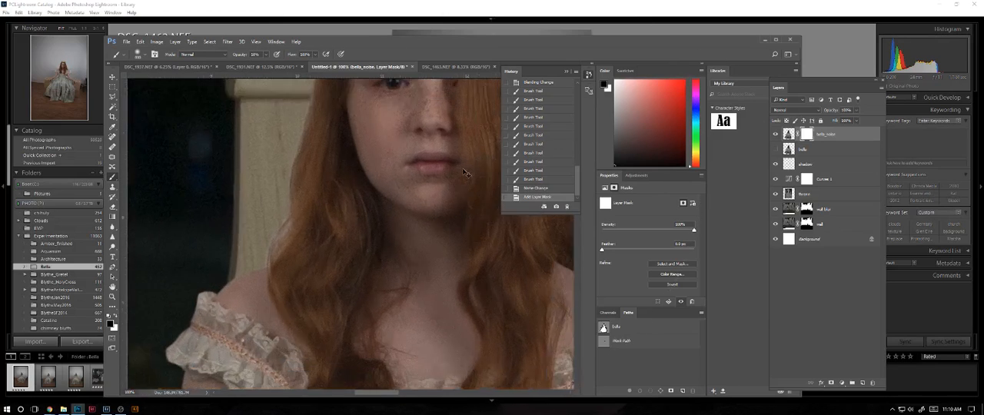
key("ctrl+minus")
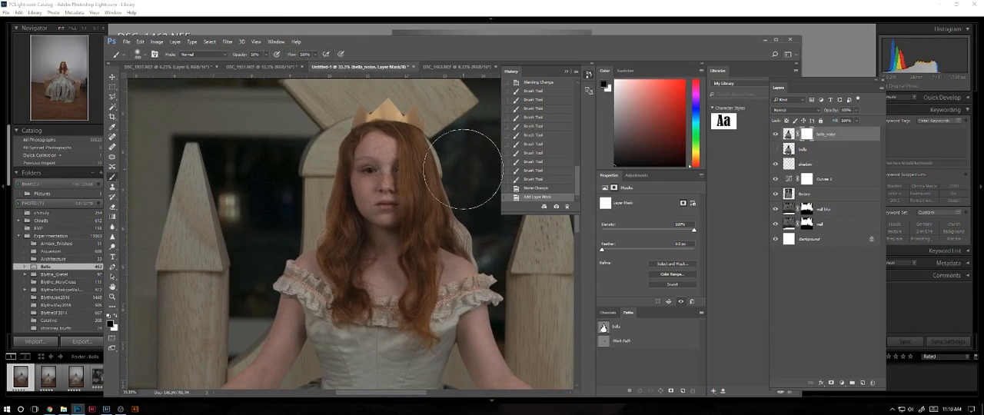
Duplicate the bella layer, keep the copy hidden beneath the original, and show the original at 82% opacity.
left_click_drag(825, 153, 862, 382)
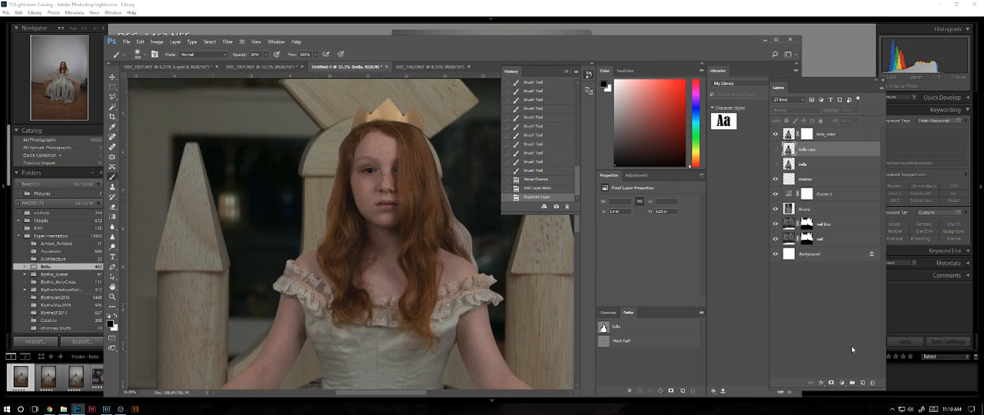
left_click(776, 149)
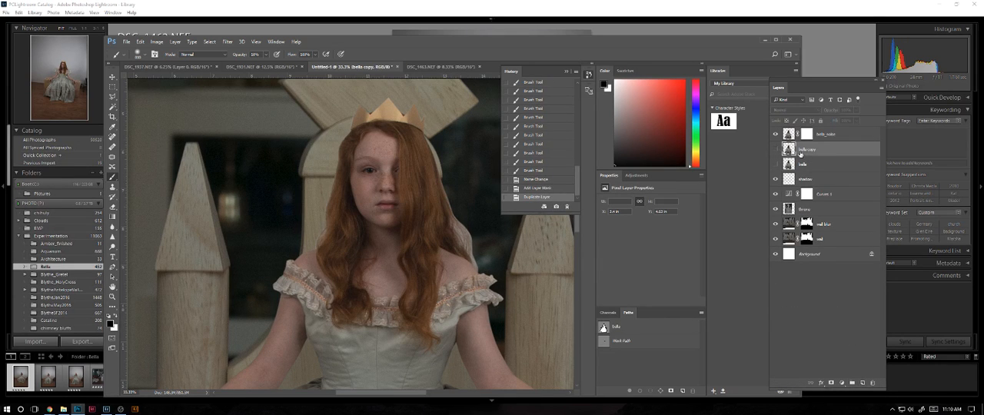
left_click_drag(800, 168, 802, 147)
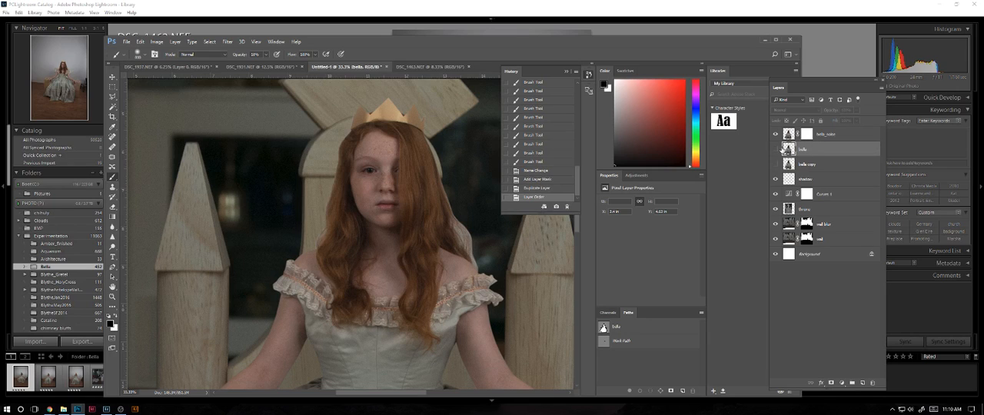
left_click(858, 110)
left_click_drag(850, 121, 846, 117)
Lower the bella_noise layer's opacity to 79%, judging the grain on the girl's face and hair up close.
key("ctrl+plus")
key("ctrl+plus")
key("ctrl+plus")
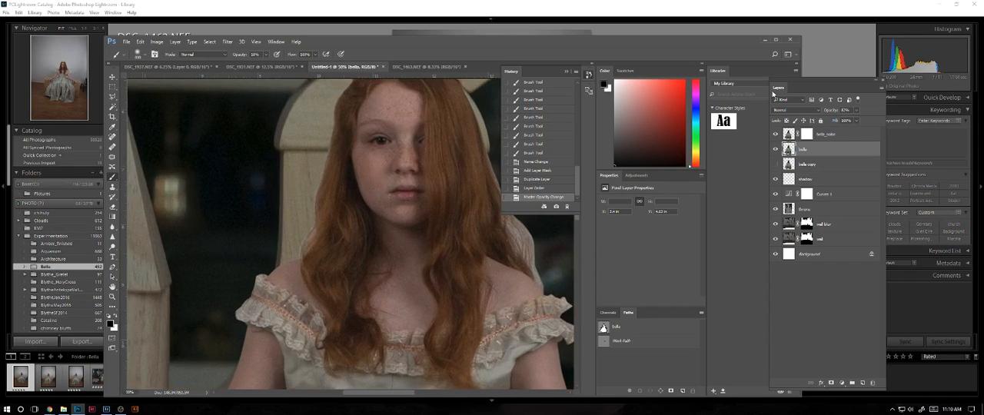
left_click_drag(384, 182, 345, 204)
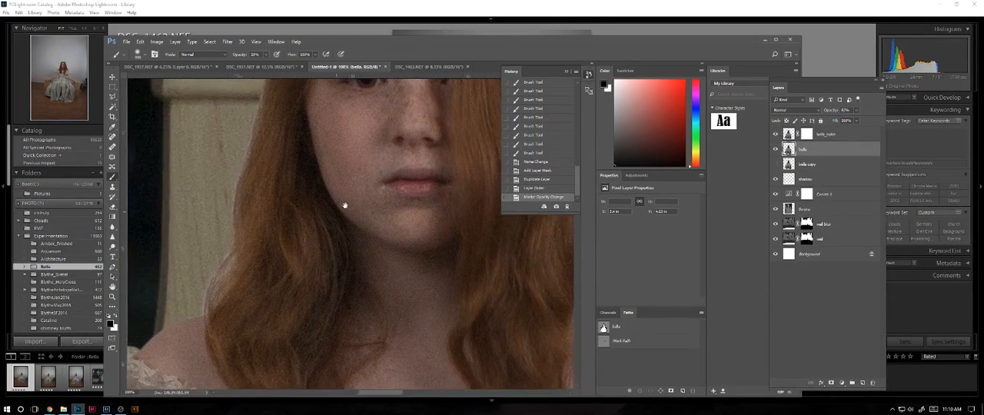
left_click(841, 134)
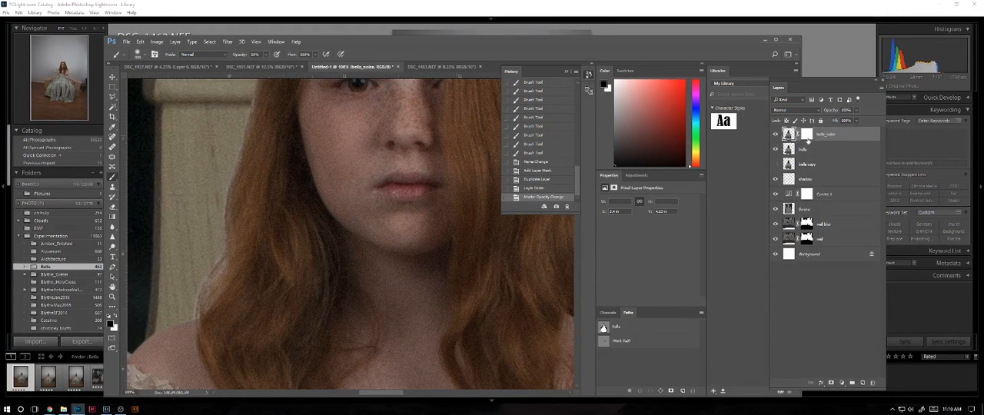
left_click(819, 149)
left_click(859, 111)
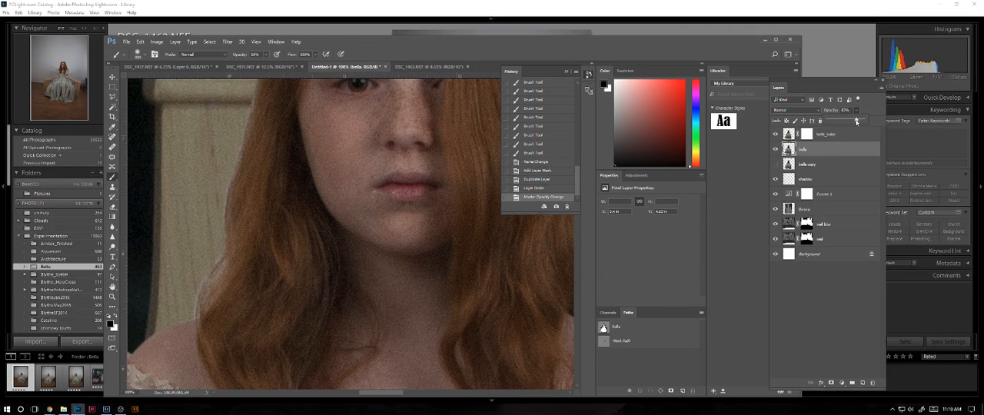
left_click(832, 135)
left_click(858, 112)
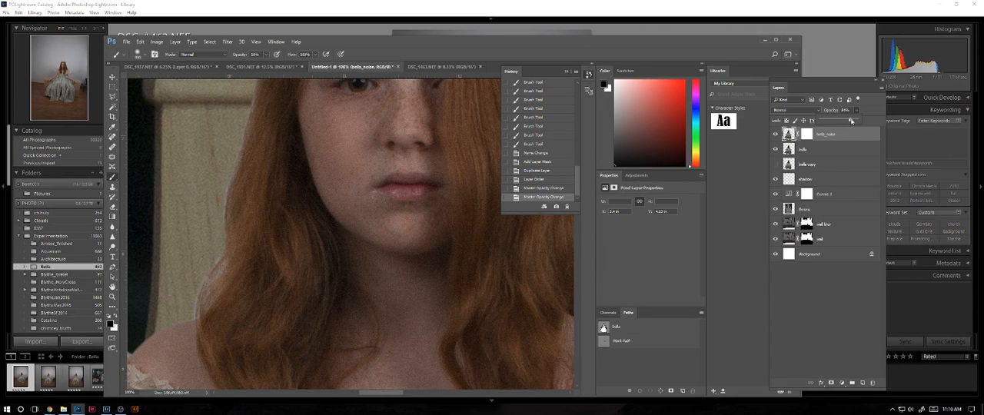
left_click_drag(849, 120, 849, 121)
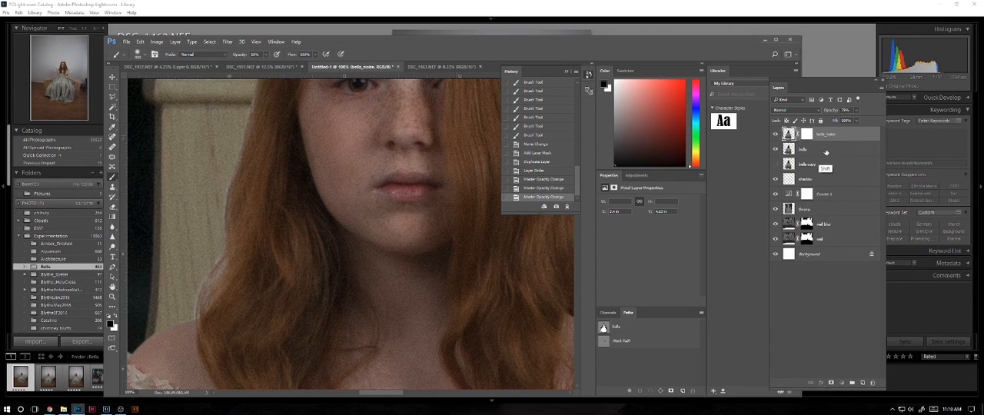
Merge the bella_noise and bella layers into one and add a white layer mask to the merged layer.
left_click(827, 152, "shift")
left_click(881, 90)
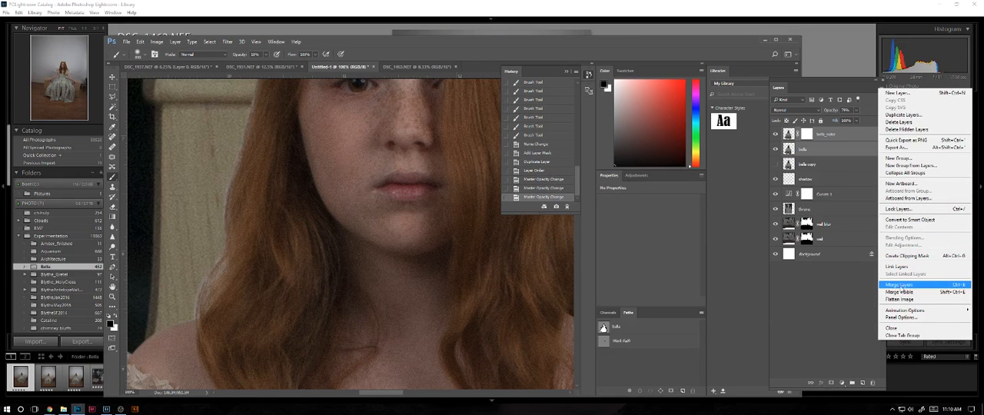
left_click(900, 285)
left_click(832, 382)
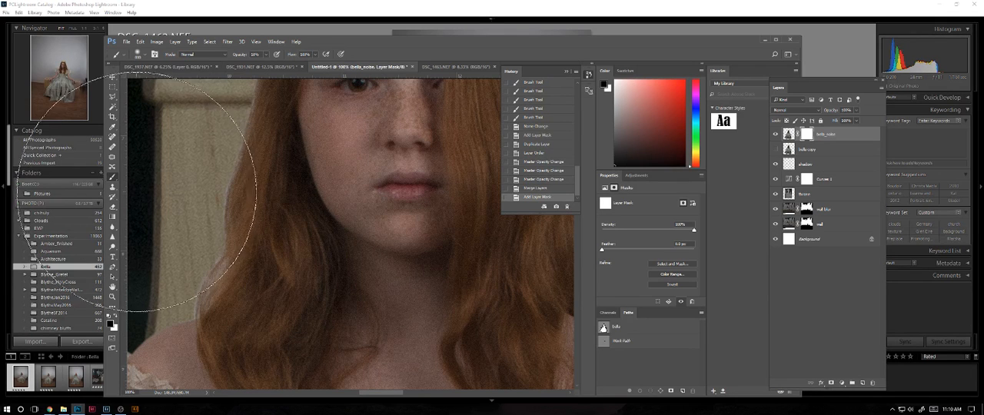
Paint black with a smaller brush on the bella_noise mask to fade the pale fringe along her left-side hair just above the shoulder.
key("bracketleft")
key("bracketleft")
key("bracketleft")
key("bracketleft")
key("bracketleft")
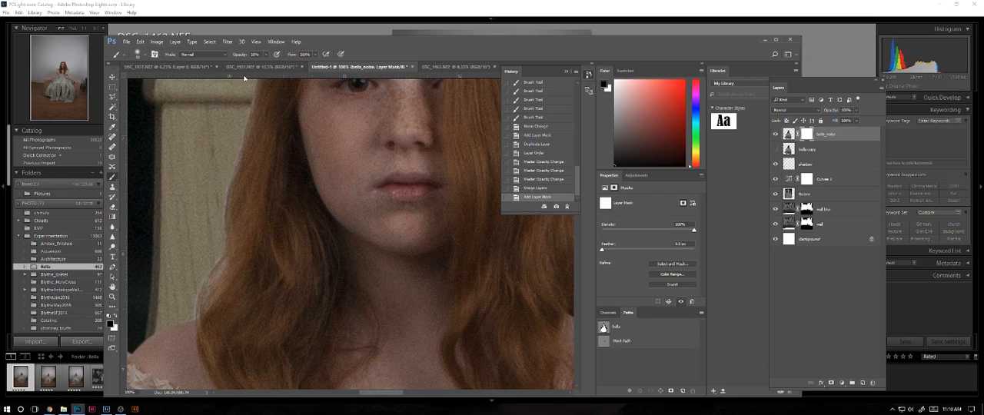
key("ctrl+plus")
mouse_move(273, 254)
left_mouse_down()
mouse_move(435, 213)
mouse_move(530, 215)
left_mouse_up()
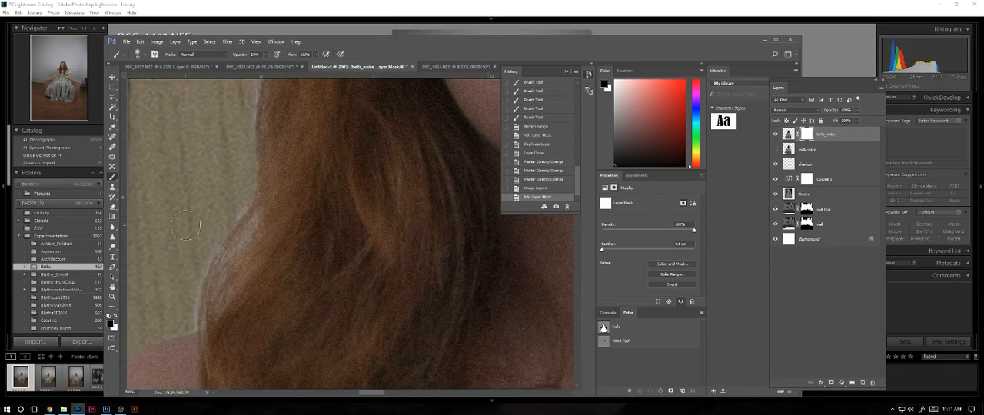
left_click(203, 266)
left_click(201, 272)
left_click(200, 278)
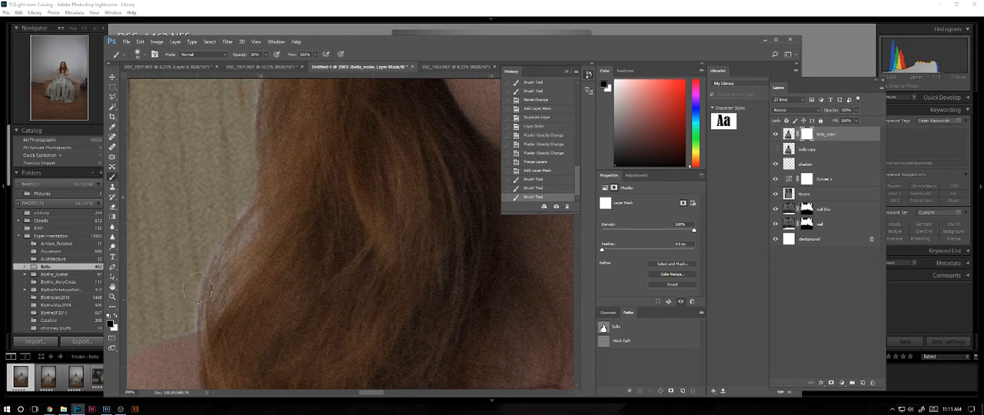
left_click(197, 287)
left_click(194, 295)
left_click(191, 298)
left_click(191, 297)
left_click(192, 298)
left_click(194, 304)
left_click(193, 306)
left_click(192, 307)
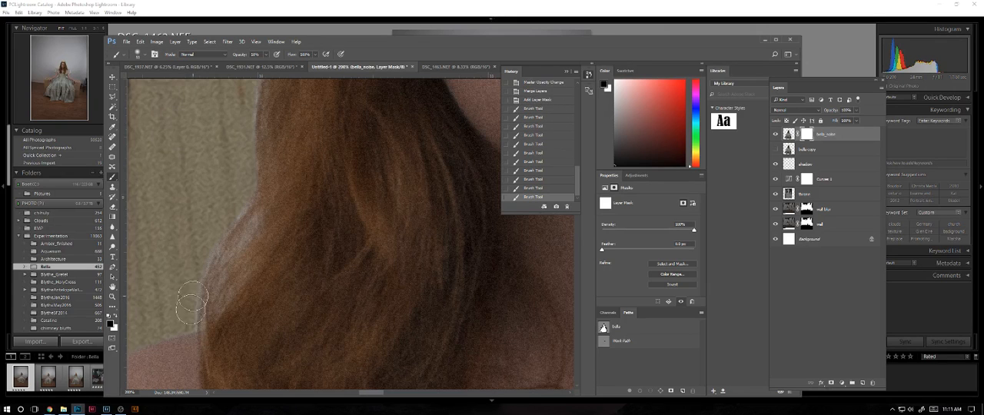
left_click(196, 299)
left_click(193, 313)
left_click(194, 323)
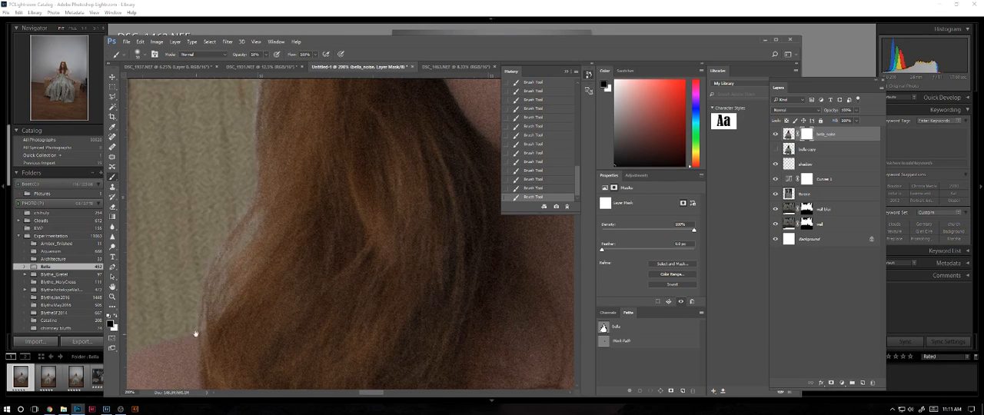
Continue masking the pale fringe up the left edge of her hair, from the shoulder past the cheek to the forehead.
left_click_drag(195, 333, 269, 306)
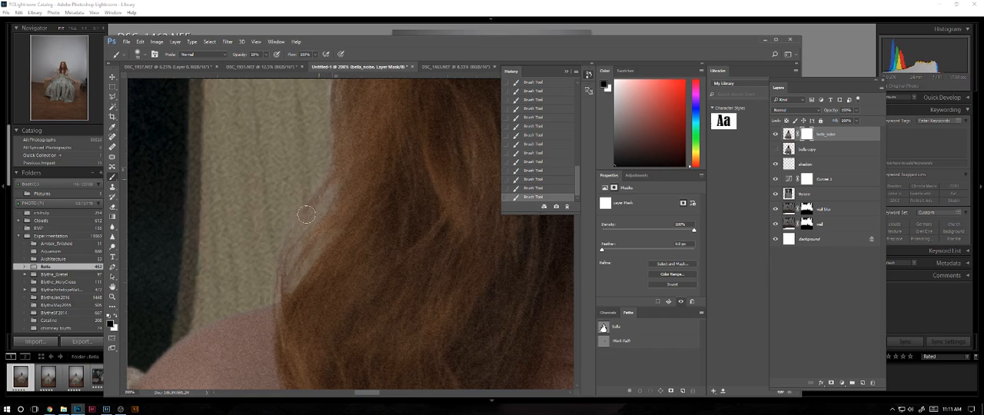
left_click_drag(358, 201, 305, 250)
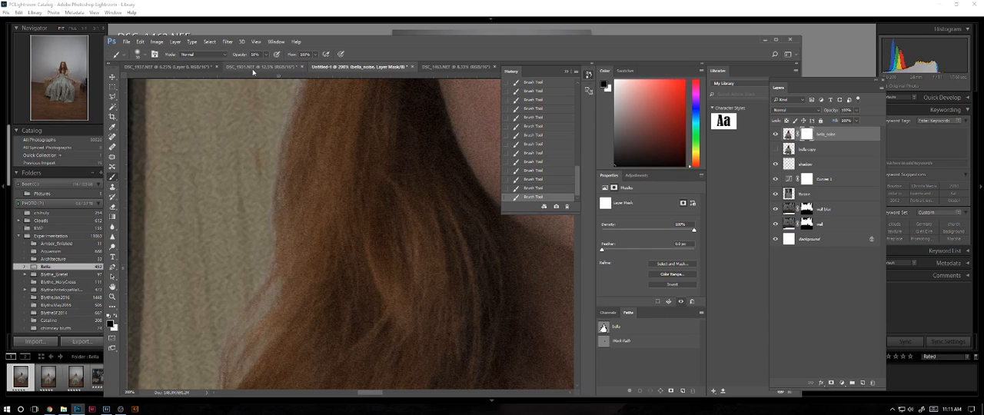
left_click_drag(311, 132, 302, 223)
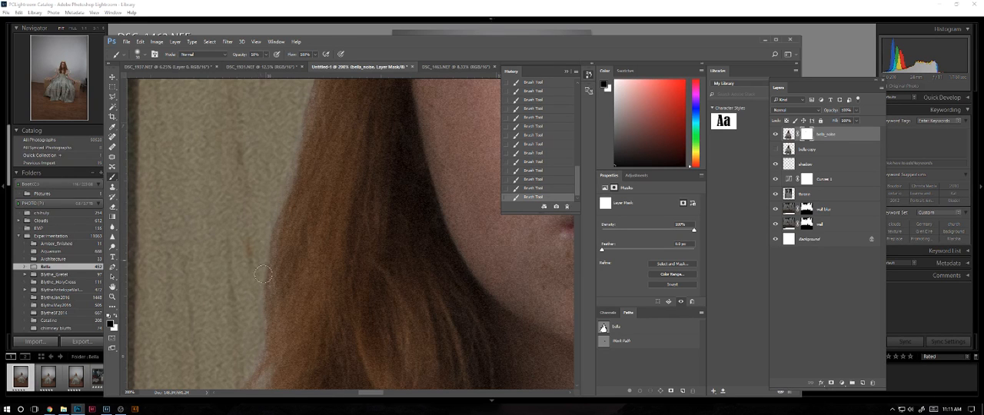
scroll(286, 159, "up", 5)
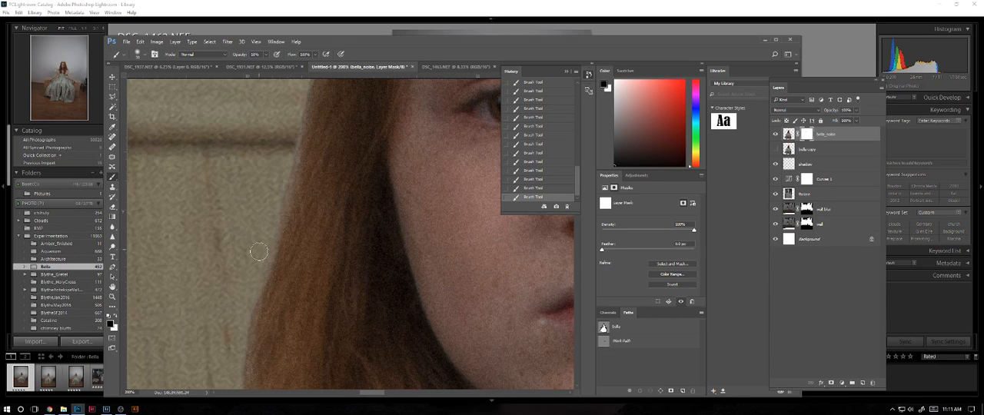
scroll(285, 253, "up", 4)
scroll(285, 253, "up", 1)
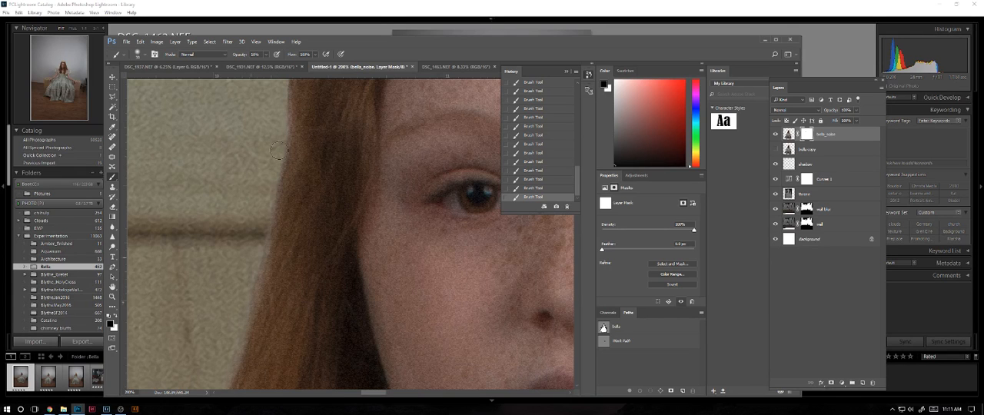
scroll(318, 154, "up", 5)
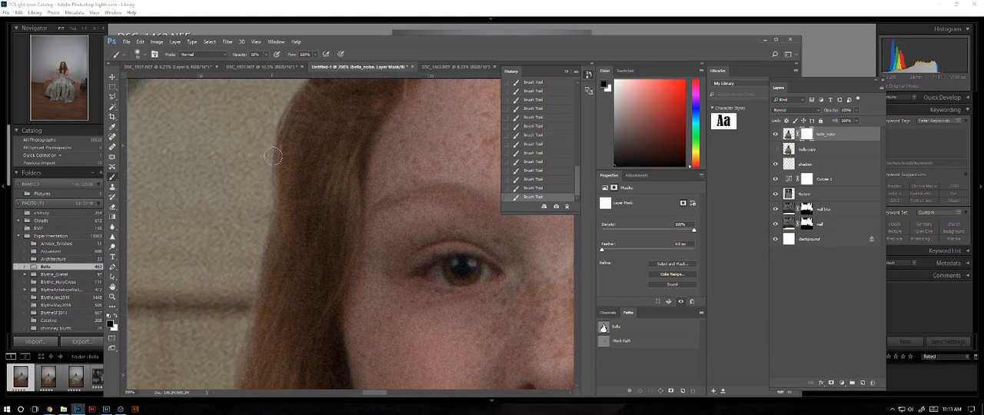
scroll(285, 217, "up", 5)
scroll(316, 146, "up", 10)
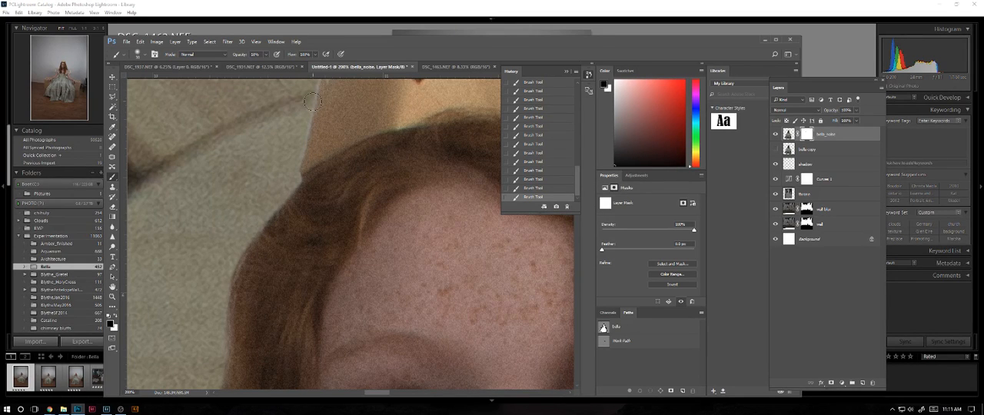
Clean the light halo around the paper crown's points and notches on the bella_noise mask.
left_click_drag(337, 133, 324, 182)
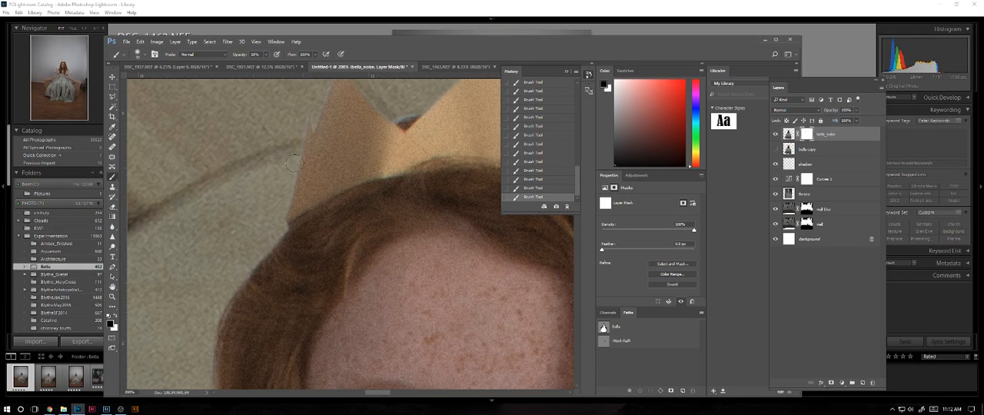
left_click_drag(348, 150, 329, 216)
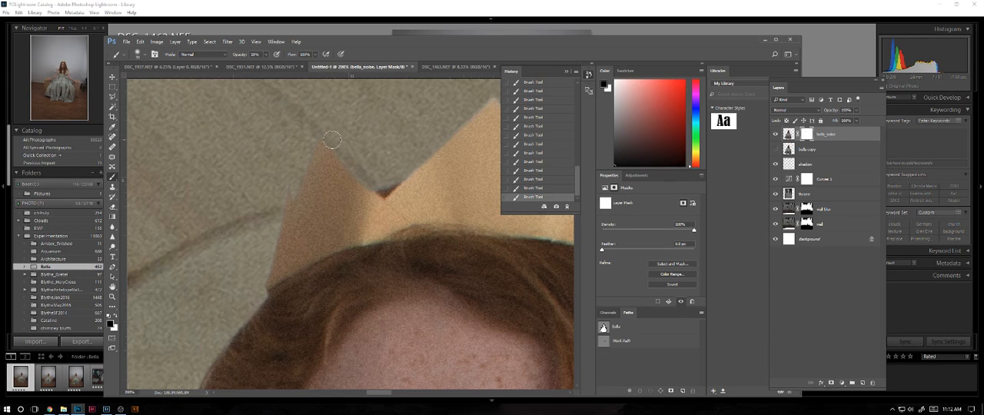
left_click_drag(437, 147, 360, 203)
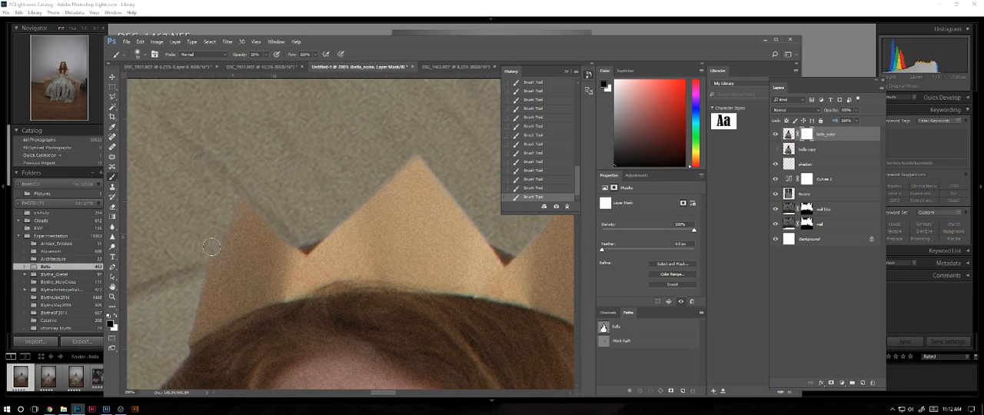
left_click_drag(386, 220, 345, 248)
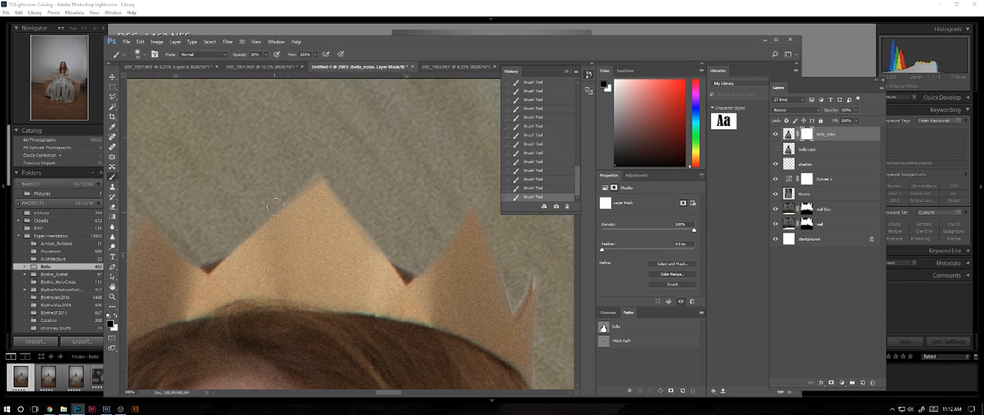
left_click_drag(499, 275, 446, 261)
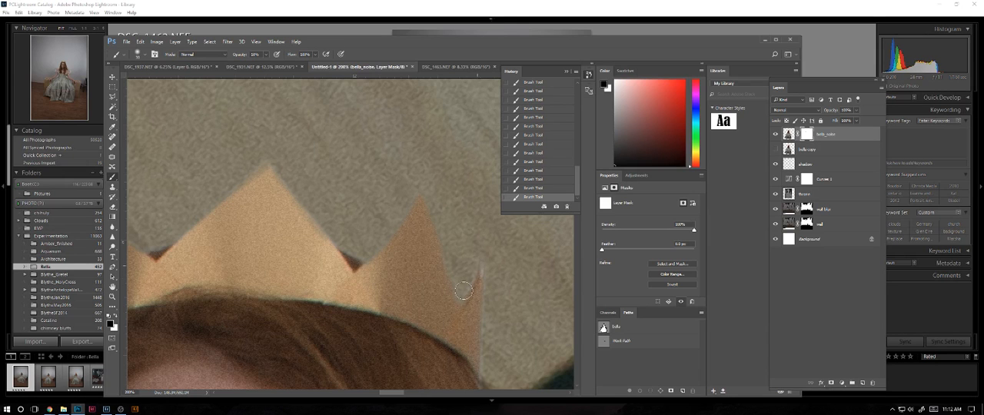
left_click_drag(503, 327, 439, 236)
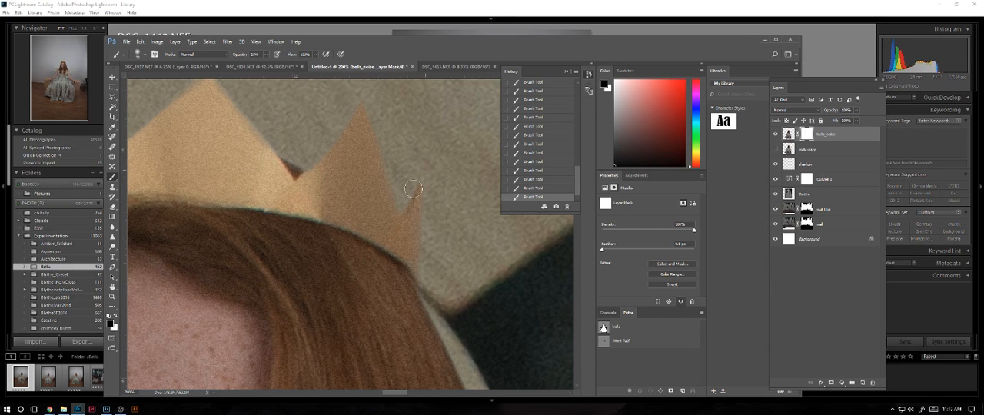
Mask the pale fringe along the right edge of her hair, from the crown down against the dark background.
left_click_drag(472, 289, 422, 145)
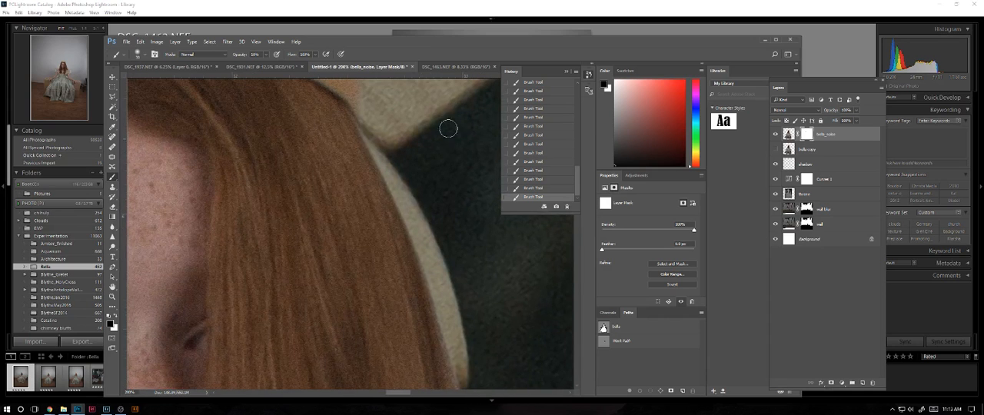
left_click_drag(459, 250, 404, 123)
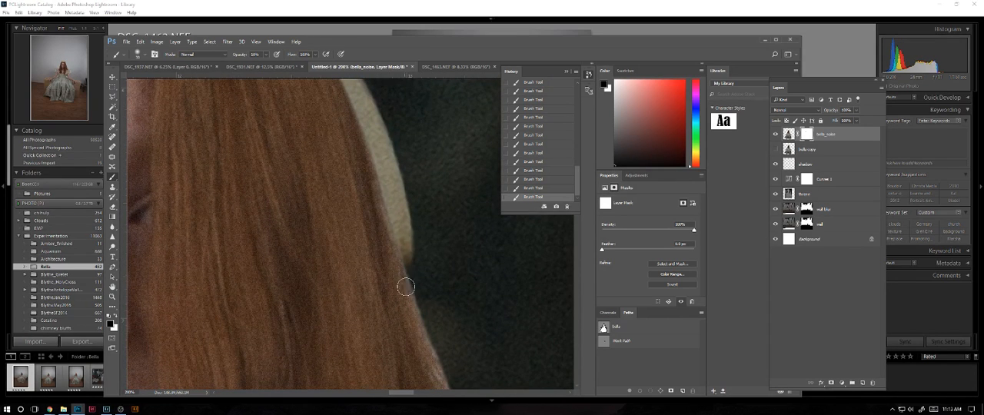
left_click_drag(435, 330, 415, 243)
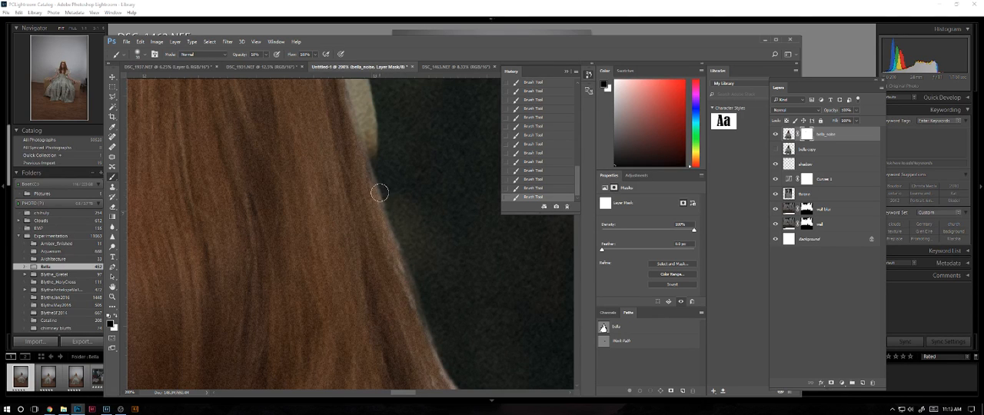
left_click_drag(451, 300, 406, 228)
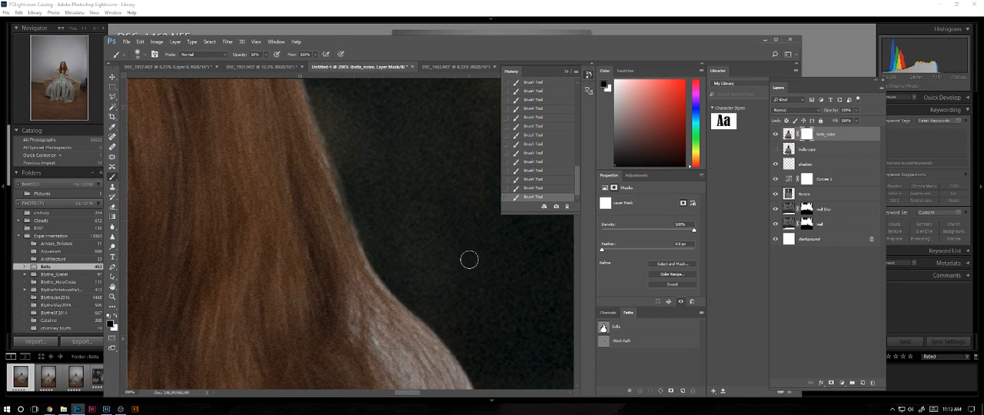
left_click_drag(494, 286, 452, 212)
Brush strand-shaped strokes on the mask through the pale, background-tinted hair above her right-side shoulder, down to the lace sleeve.
mouse_move(341, 271)
left_mouse_down()
mouse_move(360, 300)
mouse_move(356, 293)
left_mouse_up()
mouse_move(318, 232)
left_mouse_down()
mouse_move(321, 248)
mouse_move(374, 281)
mouse_move(370, 288)
mouse_move(355, 220)
left_mouse_up()
mouse_move(343, 272)
left_mouse_down()
mouse_move(345, 283)
mouse_move(348, 264)
mouse_move(346, 279)
left_mouse_up()
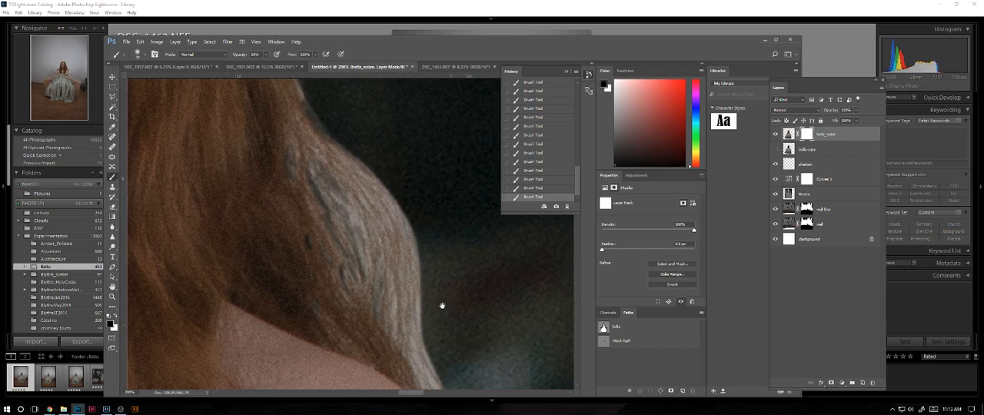
left_click_drag(451, 334, 380, 184)
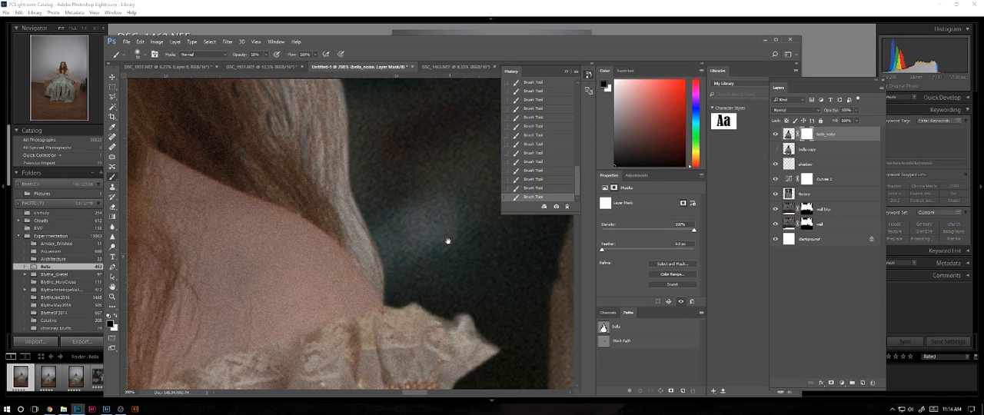
mouse_move(446, 246)
left_mouse_down()
mouse_move(440, 258)
mouse_move(461, 257)
left_mouse_up()
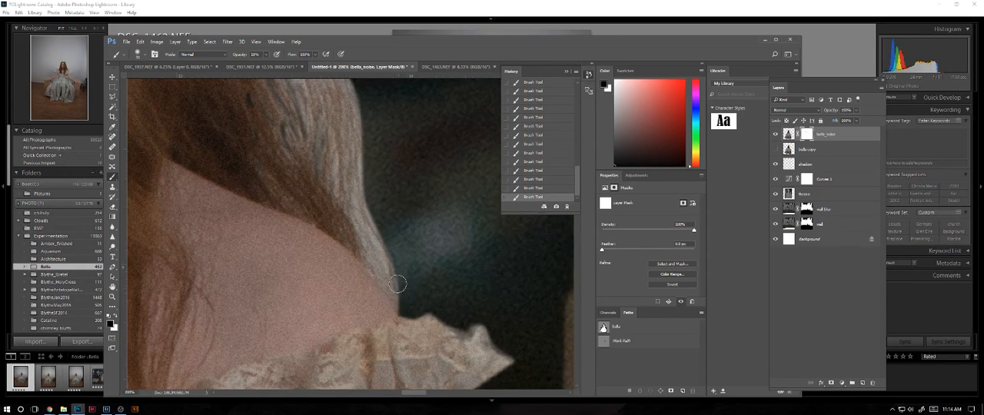
left_click_drag(384, 278, 360, 227)
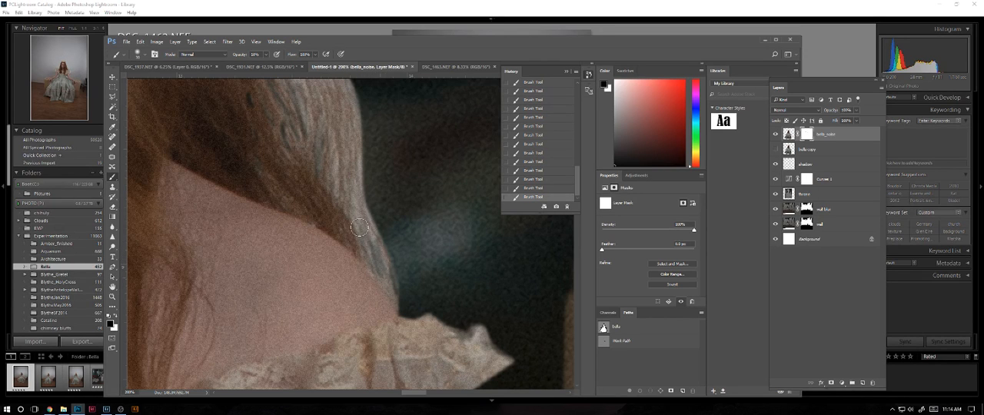
mouse_move(352, 200)
left_mouse_down()
mouse_move(358, 240)
mouse_move(367, 222)
mouse_move(379, 233)
mouse_move(364, 168)
mouse_move(366, 198)
mouse_move(362, 185)
mouse_move(343, 182)
mouse_move(339, 199)
mouse_move(328, 147)
mouse_move(339, 208)
left_mouse_up()
left_click_drag(349, 167, 391, 250)
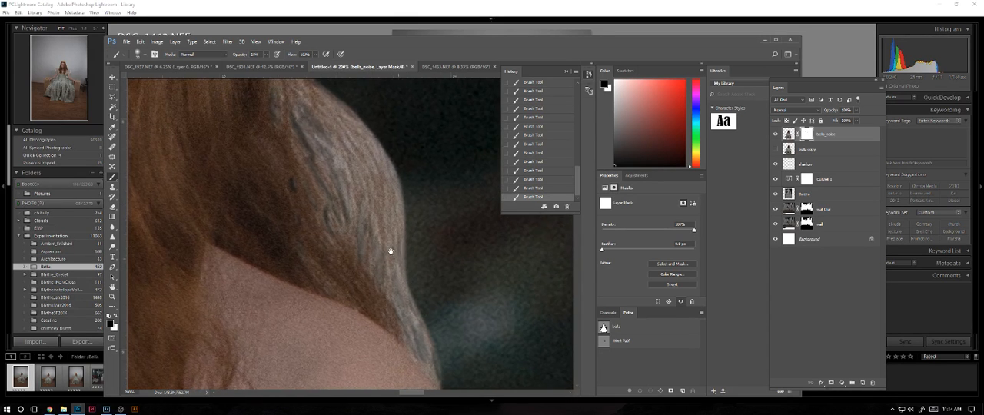
mouse_move(339, 149)
left_mouse_down()
mouse_move(349, 172)
mouse_move(316, 133)
mouse_move(309, 148)
mouse_move(326, 158)
left_mouse_up()
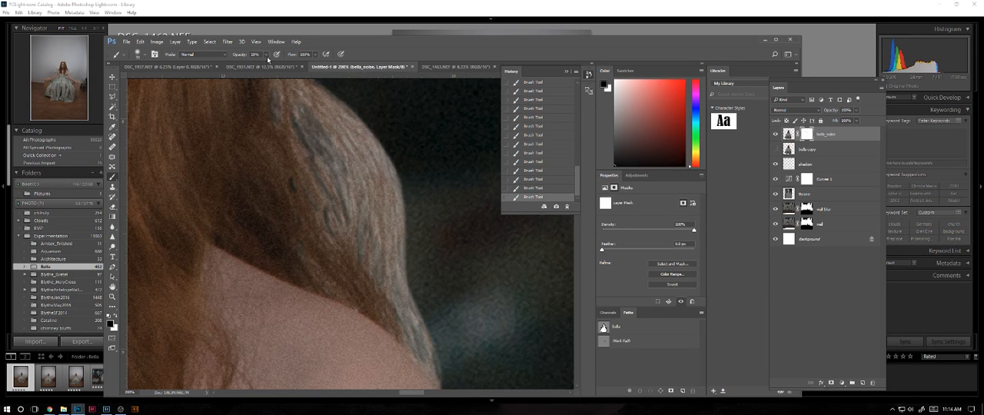
Check the pale hair against the whole composite and fade more of its strands with further mask strokes down to the shoulder.
key("ctrl+minus")
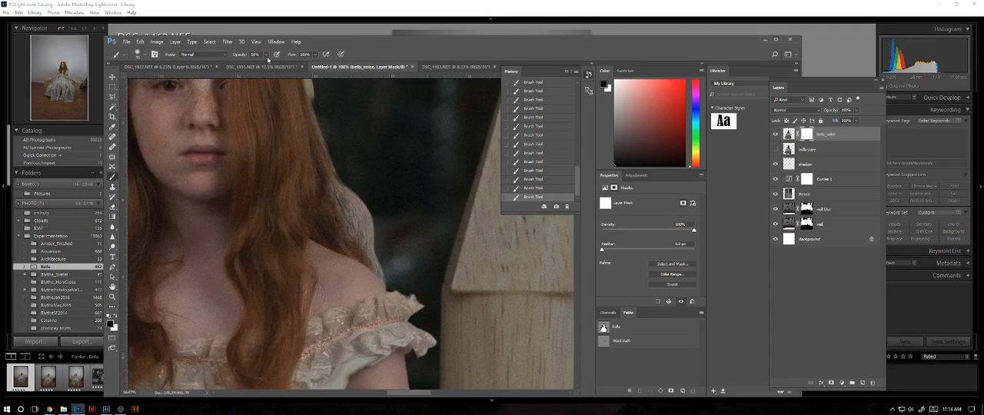
key("ctrl+minus")
key("ctrl+minus")
key("ctrl+minus")
key("ctrl+minus")
key("ctrl+minus")
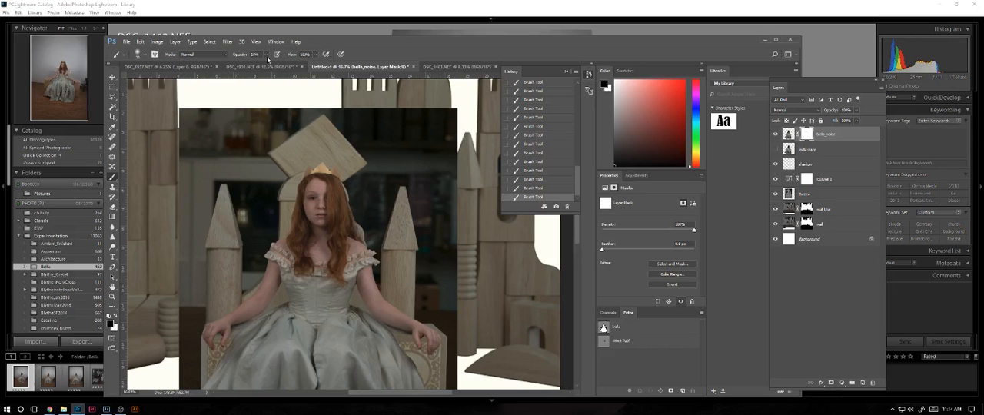
key("ctrl+plus")
key("ctrl+plus")
key("ctrl+plus")
key("ctrl+plus")
key("ctrl+plus")
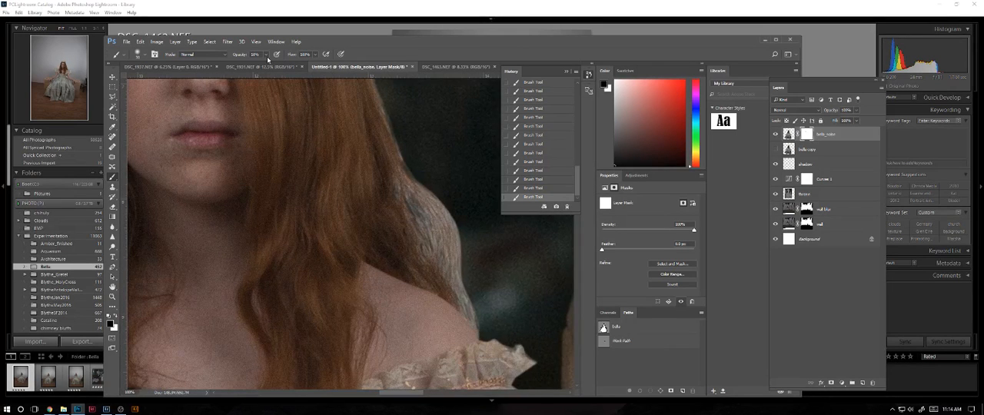
key("ctrl+plus")
left_click_drag(473, 246, 297, 193)
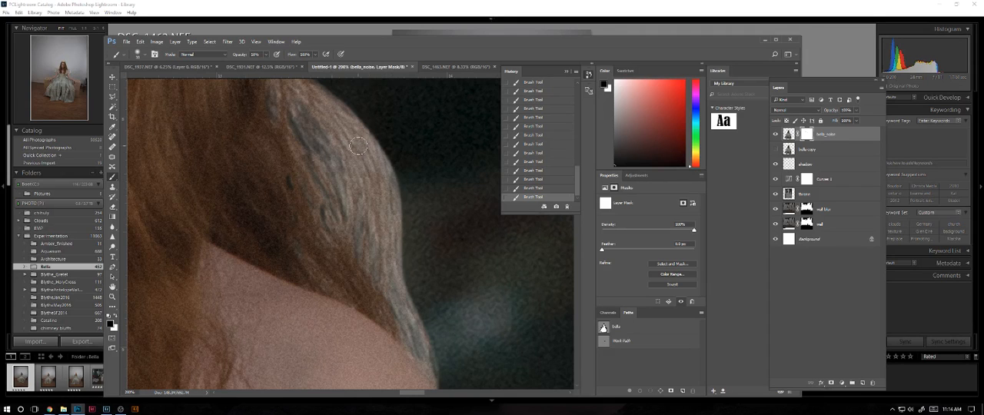
mouse_move(358, 146)
left_mouse_down()
mouse_move(347, 143)
mouse_move(356, 165)
left_mouse_up()
left_click_drag(415, 314, 417, 333)
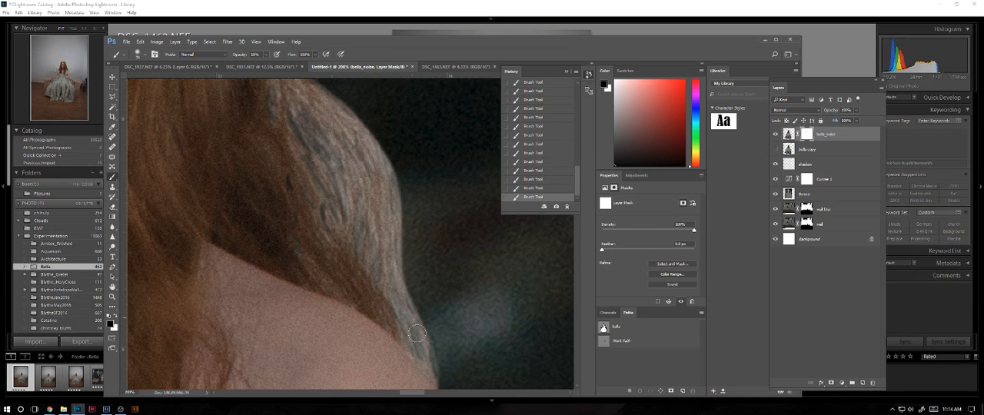
left_click_drag(392, 264, 398, 287)
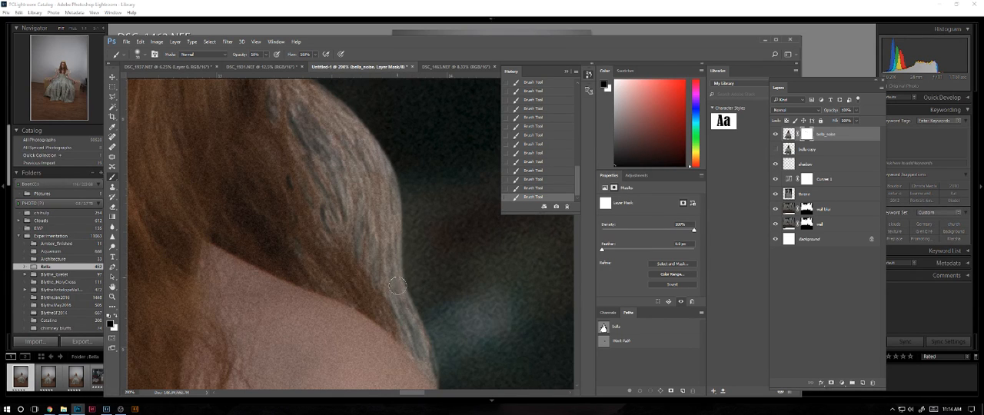
mouse_move(383, 251)
left_mouse_down()
mouse_move(373, 218)
mouse_move(376, 259)
mouse_move(374, 206)
left_mouse_up()
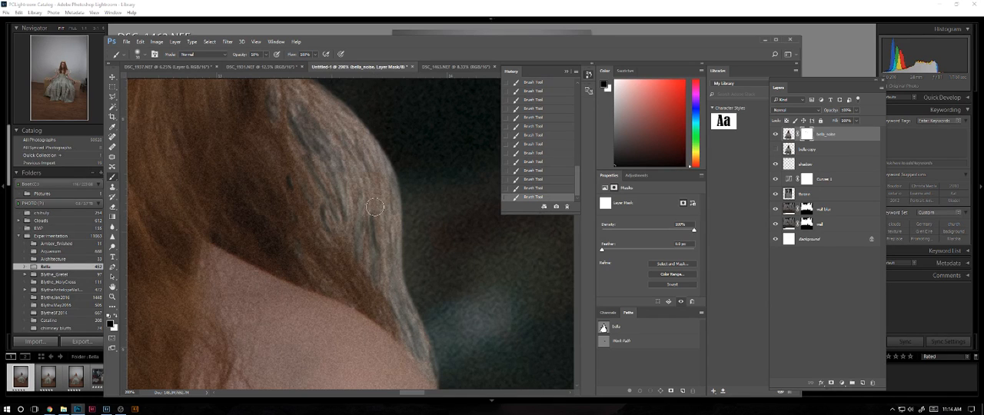
mouse_move(344, 163)
left_mouse_down()
mouse_move(338, 189)
mouse_move(346, 211)
mouse_move(354, 206)
mouse_move(346, 233)
left_mouse_up()
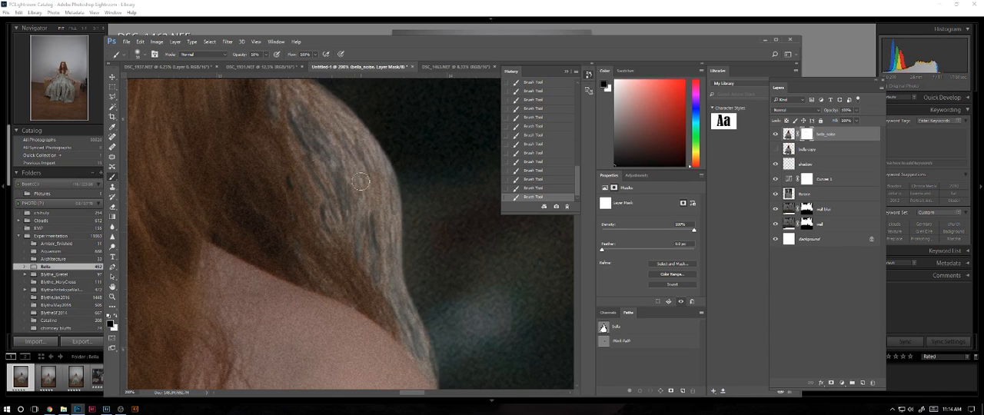
mouse_move(344, 185)
left_mouse_down()
mouse_move(347, 157)
mouse_move(362, 199)
mouse_move(346, 142)
mouse_move(388, 220)
mouse_move(363, 153)
mouse_move(392, 189)
mouse_move(394, 244)
mouse_move(382, 174)
mouse_move(370, 246)
mouse_move(360, 199)
mouse_move(366, 234)
mouse_move(360, 211)
mouse_move(383, 271)
mouse_move(408, 295)
mouse_move(370, 242)
mouse_move(417, 296)
mouse_move(403, 270)
left_mouse_up()
Soften the upper outer edge of the pale hair on the mask and review the figure against the throne.
key("space")
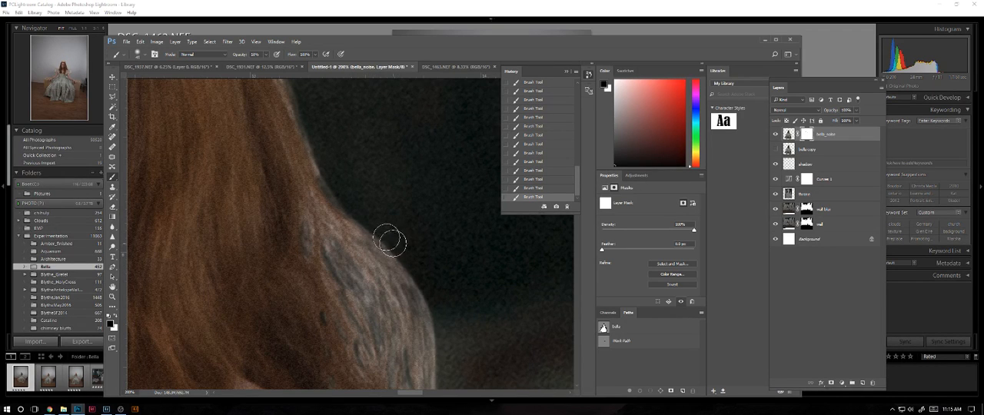
mouse_move(389, 241)
left_mouse_down()
mouse_move(426, 299)
mouse_move(303, 188)
mouse_move(366, 286)
mouse_move(344, 244)
mouse_move(399, 303)
mouse_move(354, 233)
mouse_move(363, 283)
left_mouse_up()
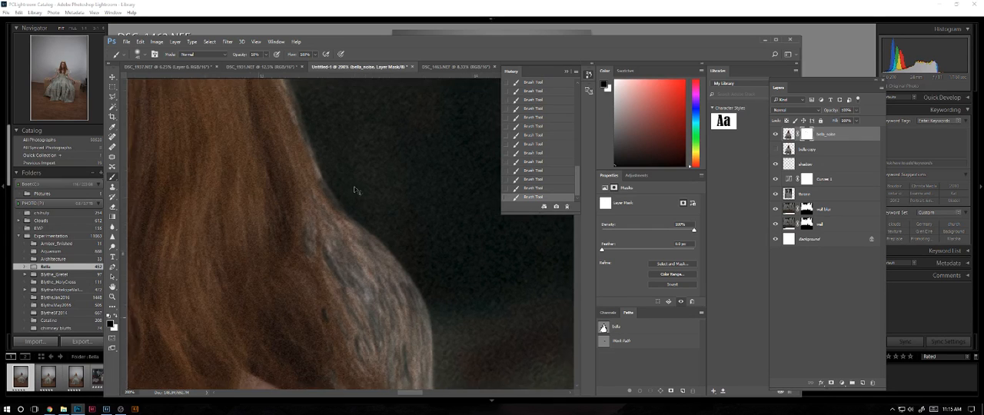
key("ctrl+minus")
key("ctrl+minus")
key("ctrl+minus")
key("ctrl+minus")
key("ctrl+minus")
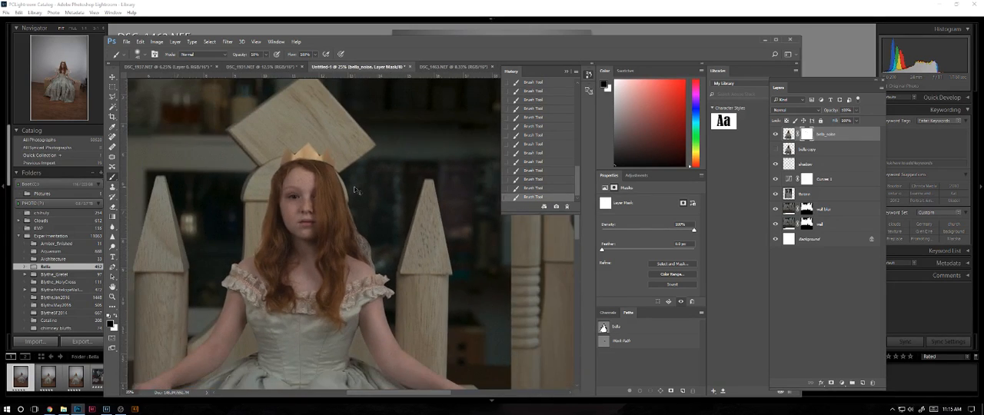